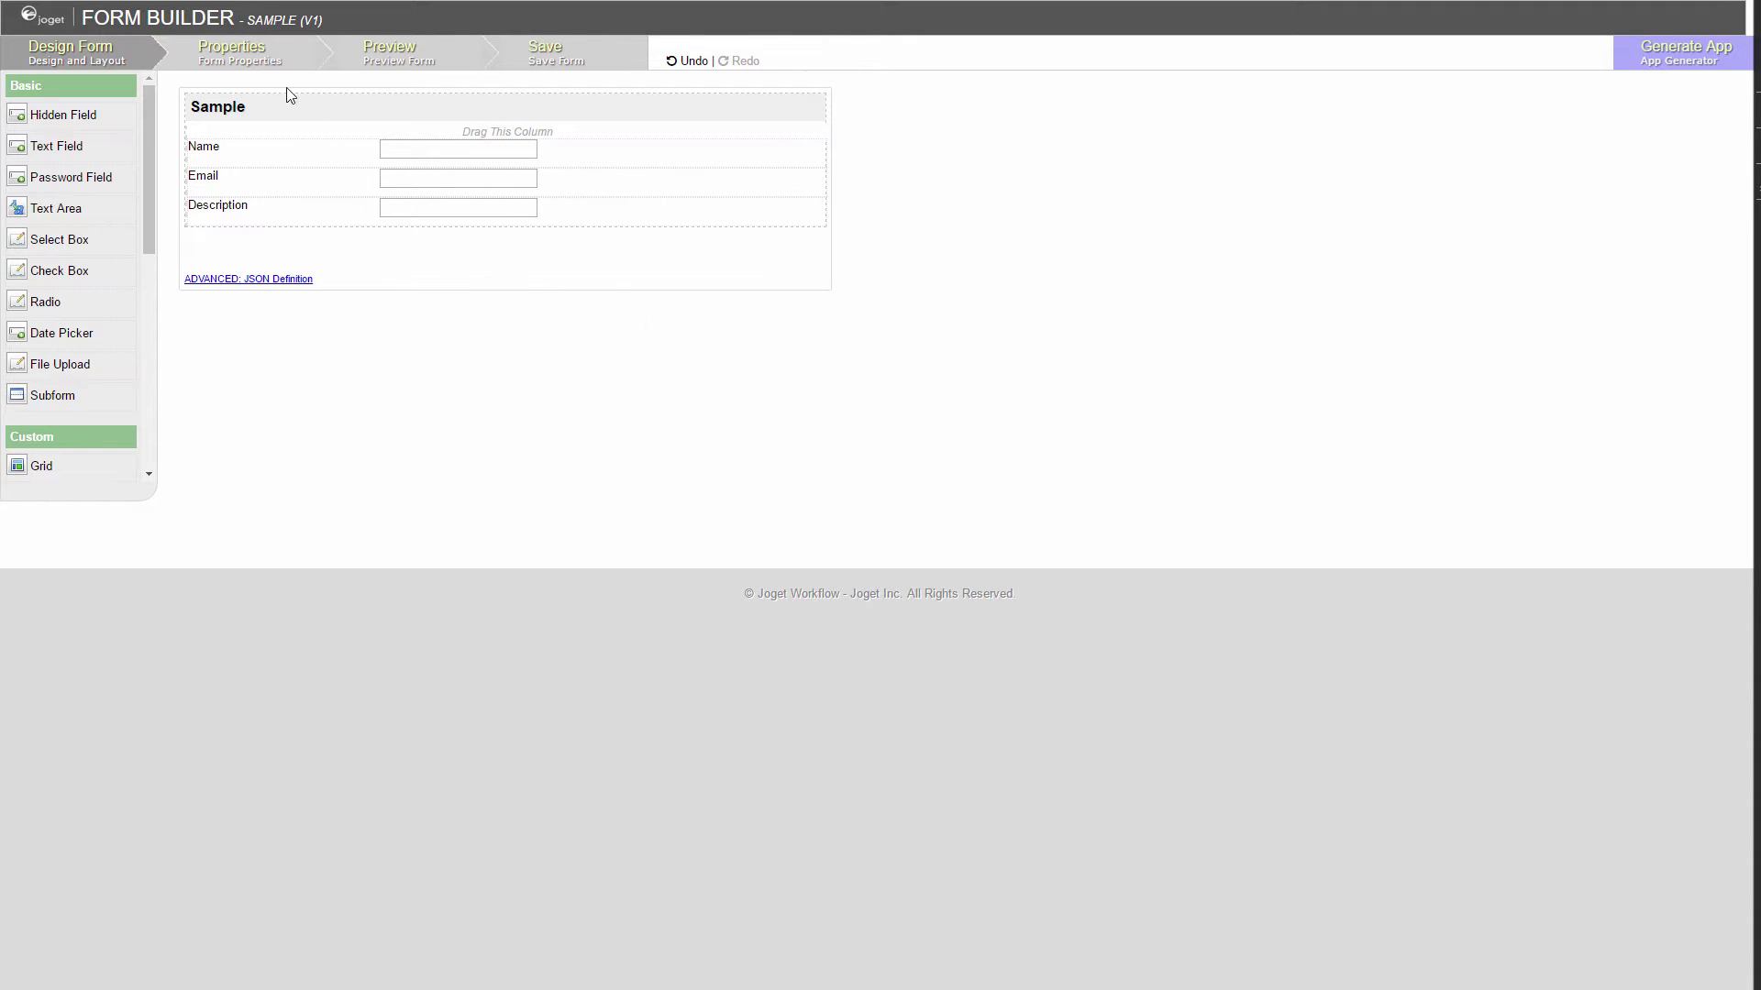
Open the Sample form's properties and go to the advanced post-submission processing settings
click(268, 66)
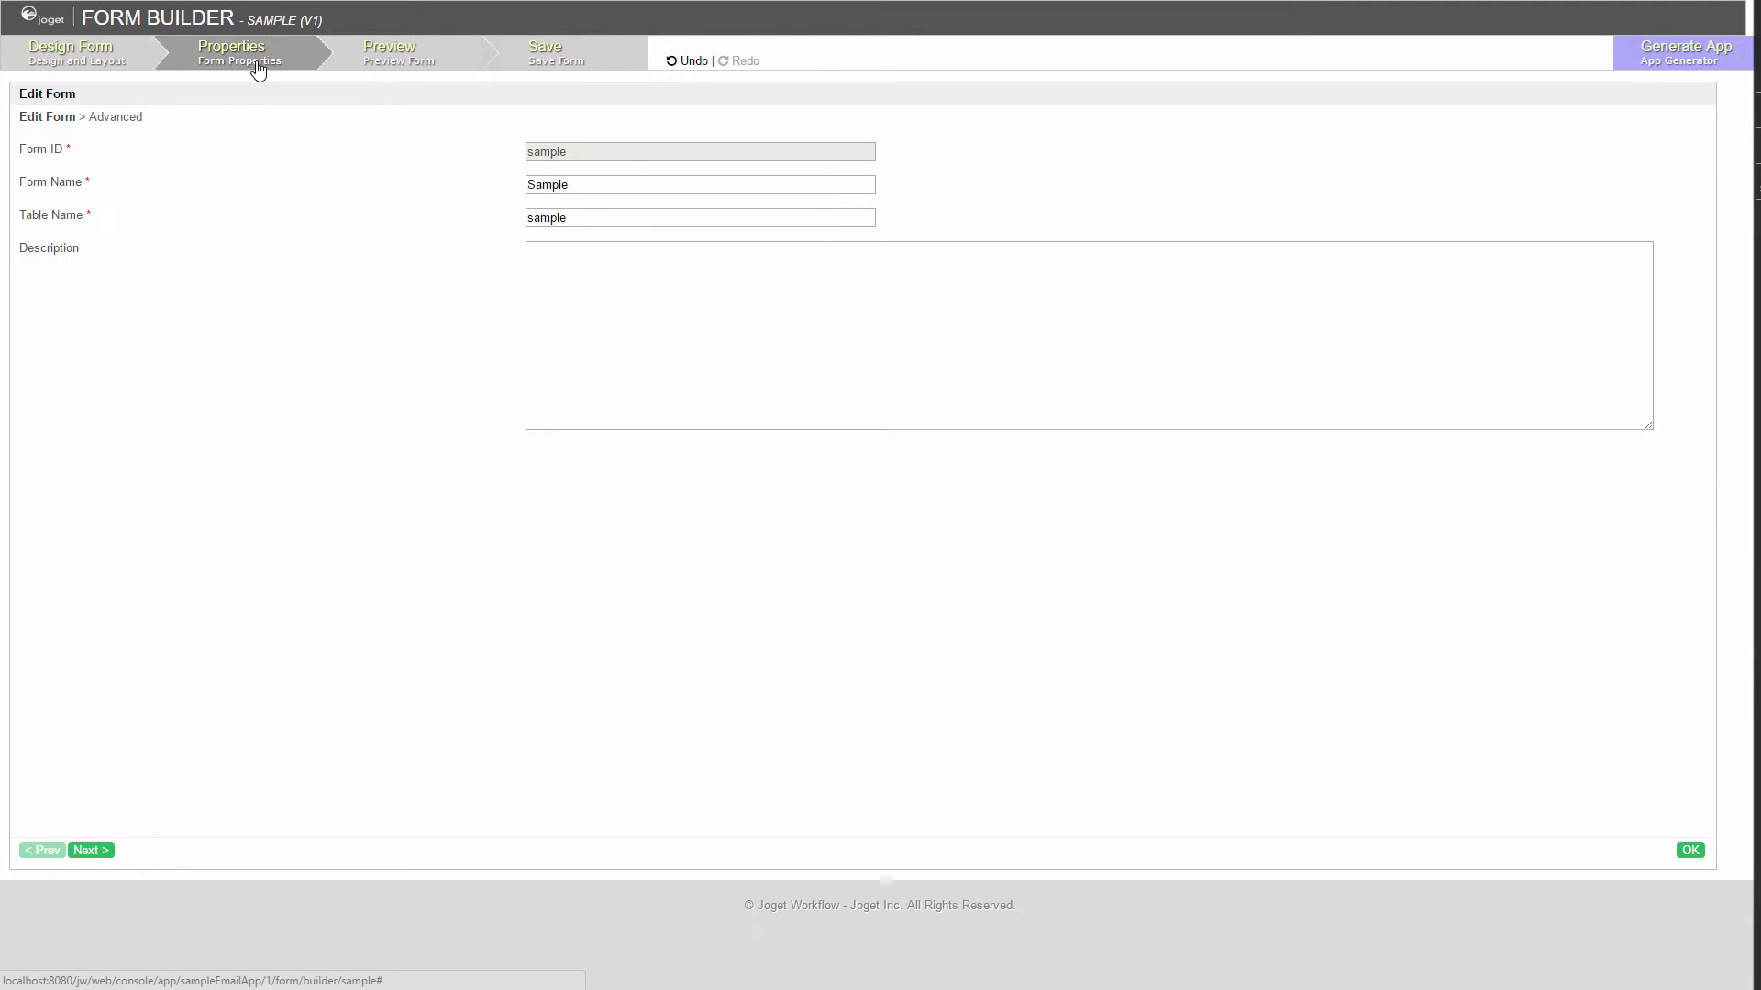
click(92, 850)
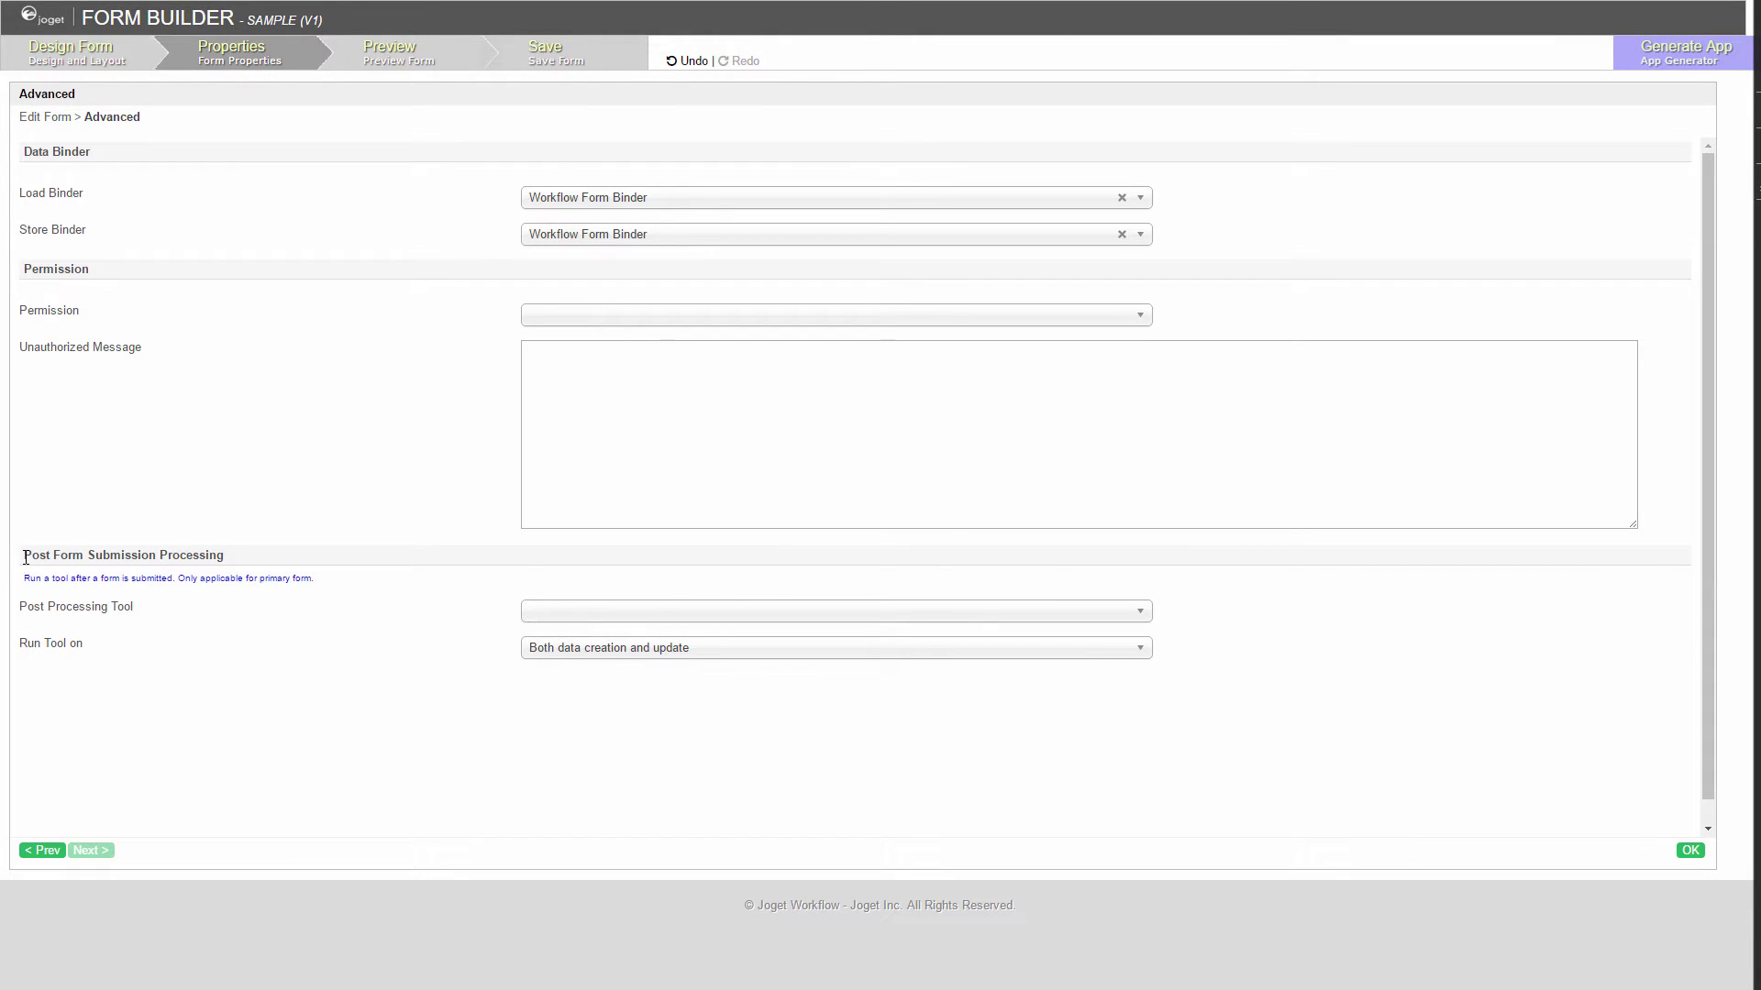
drag(25, 557, 229, 558)
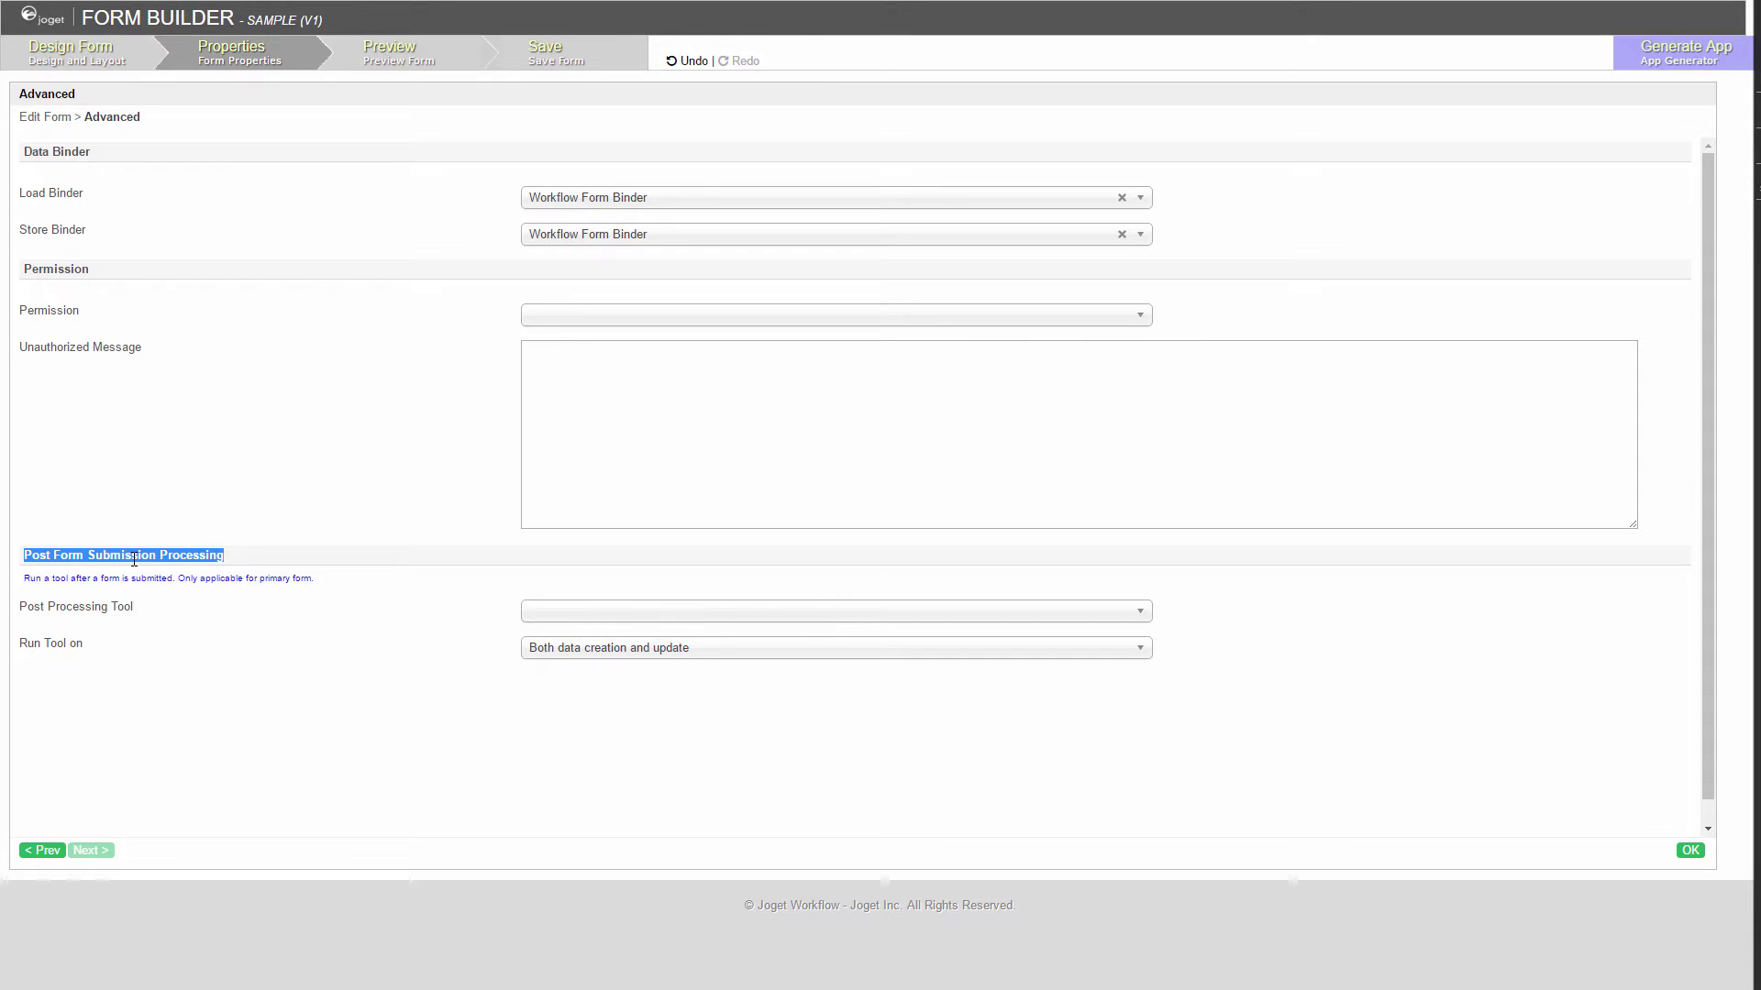
click(133, 562)
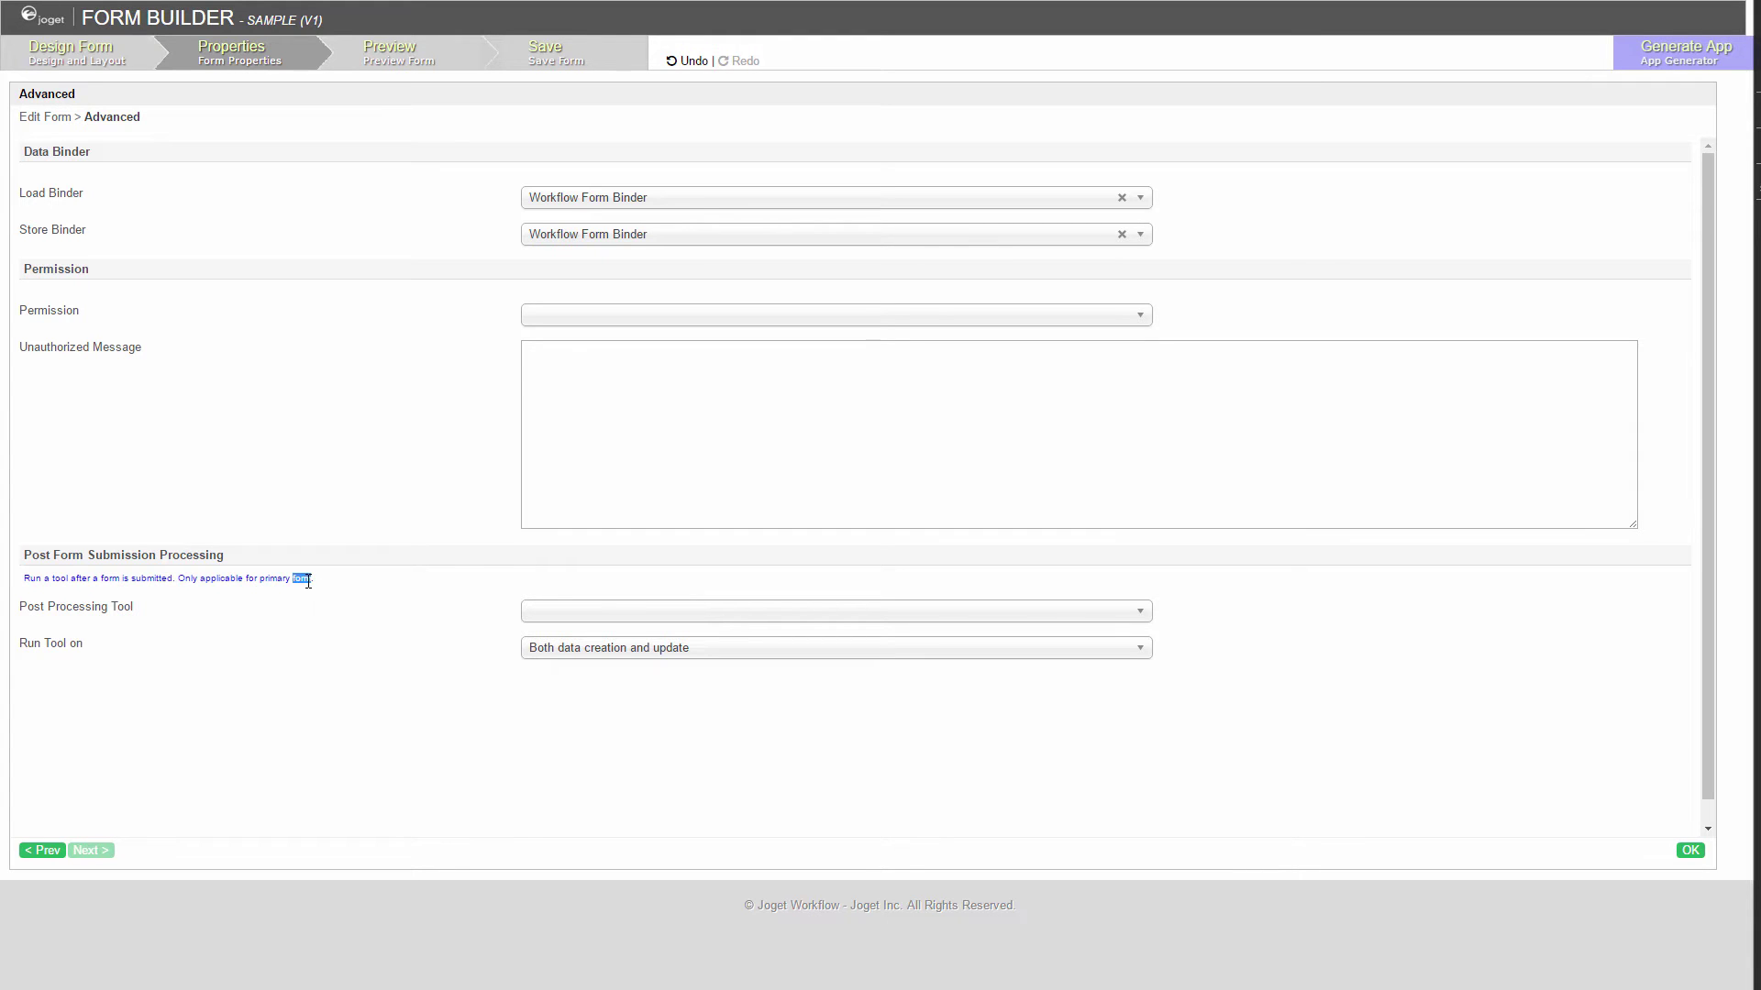
triple_click(314, 578)
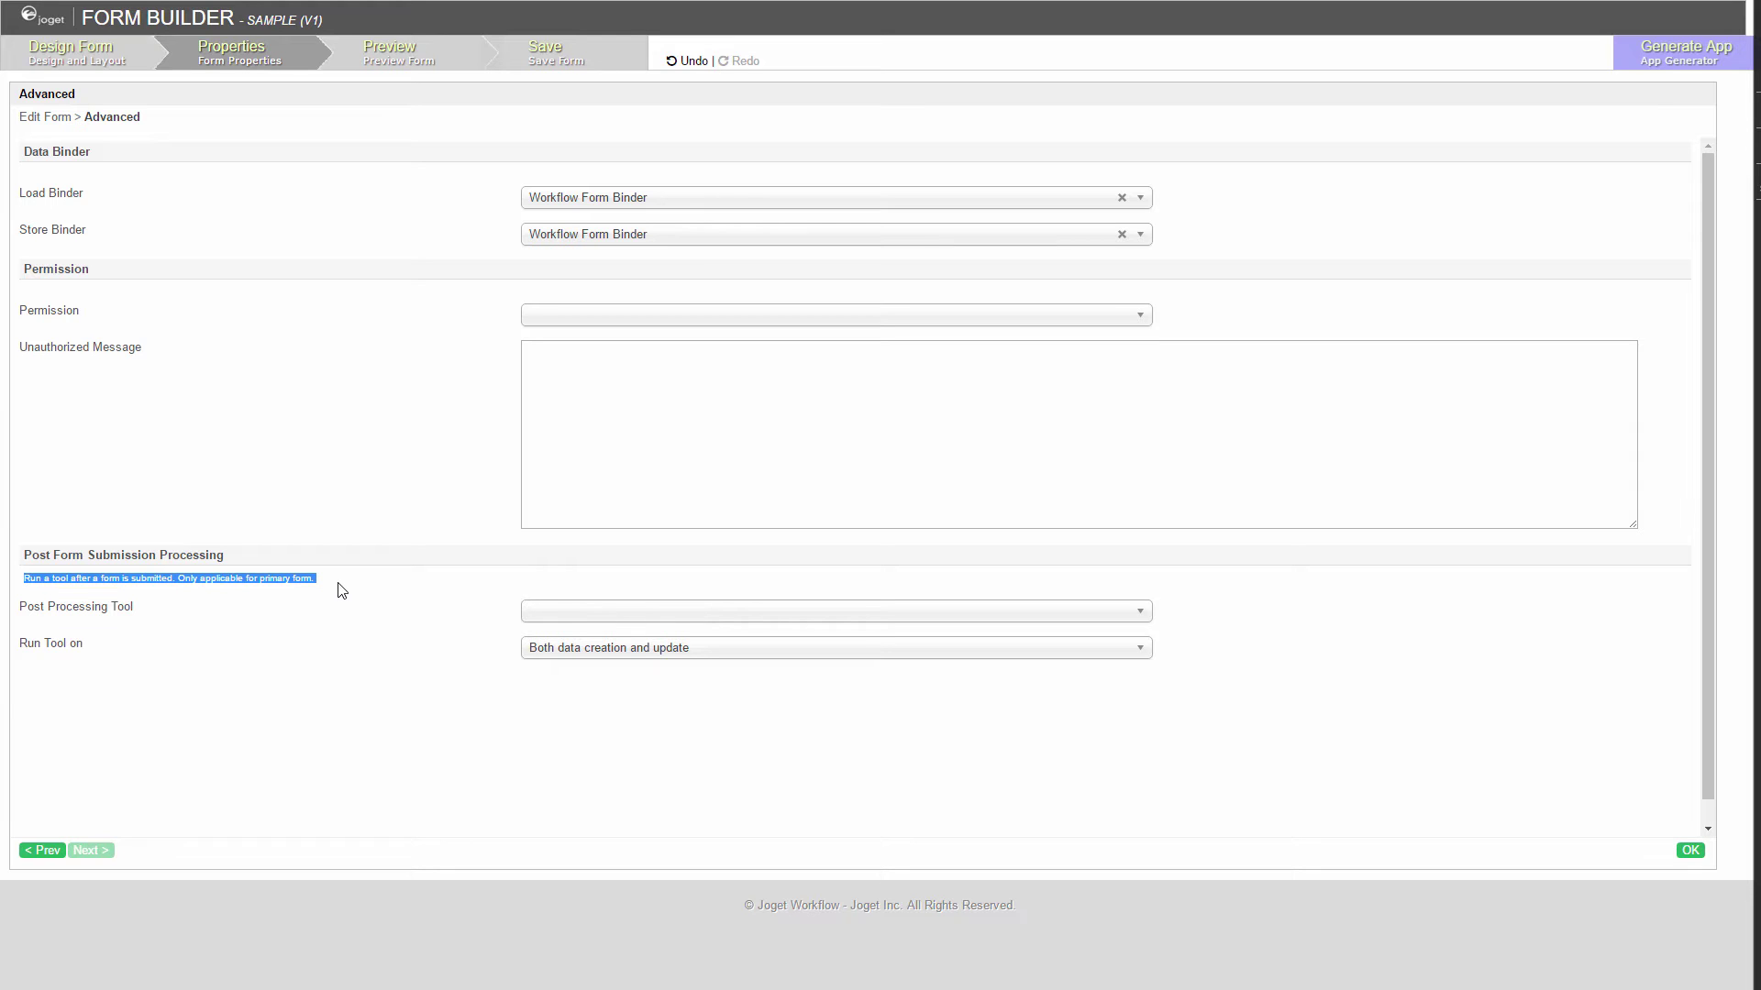
Choose Email Tool as the post-processing tool and continue to its SMTP settings
click(342, 588)
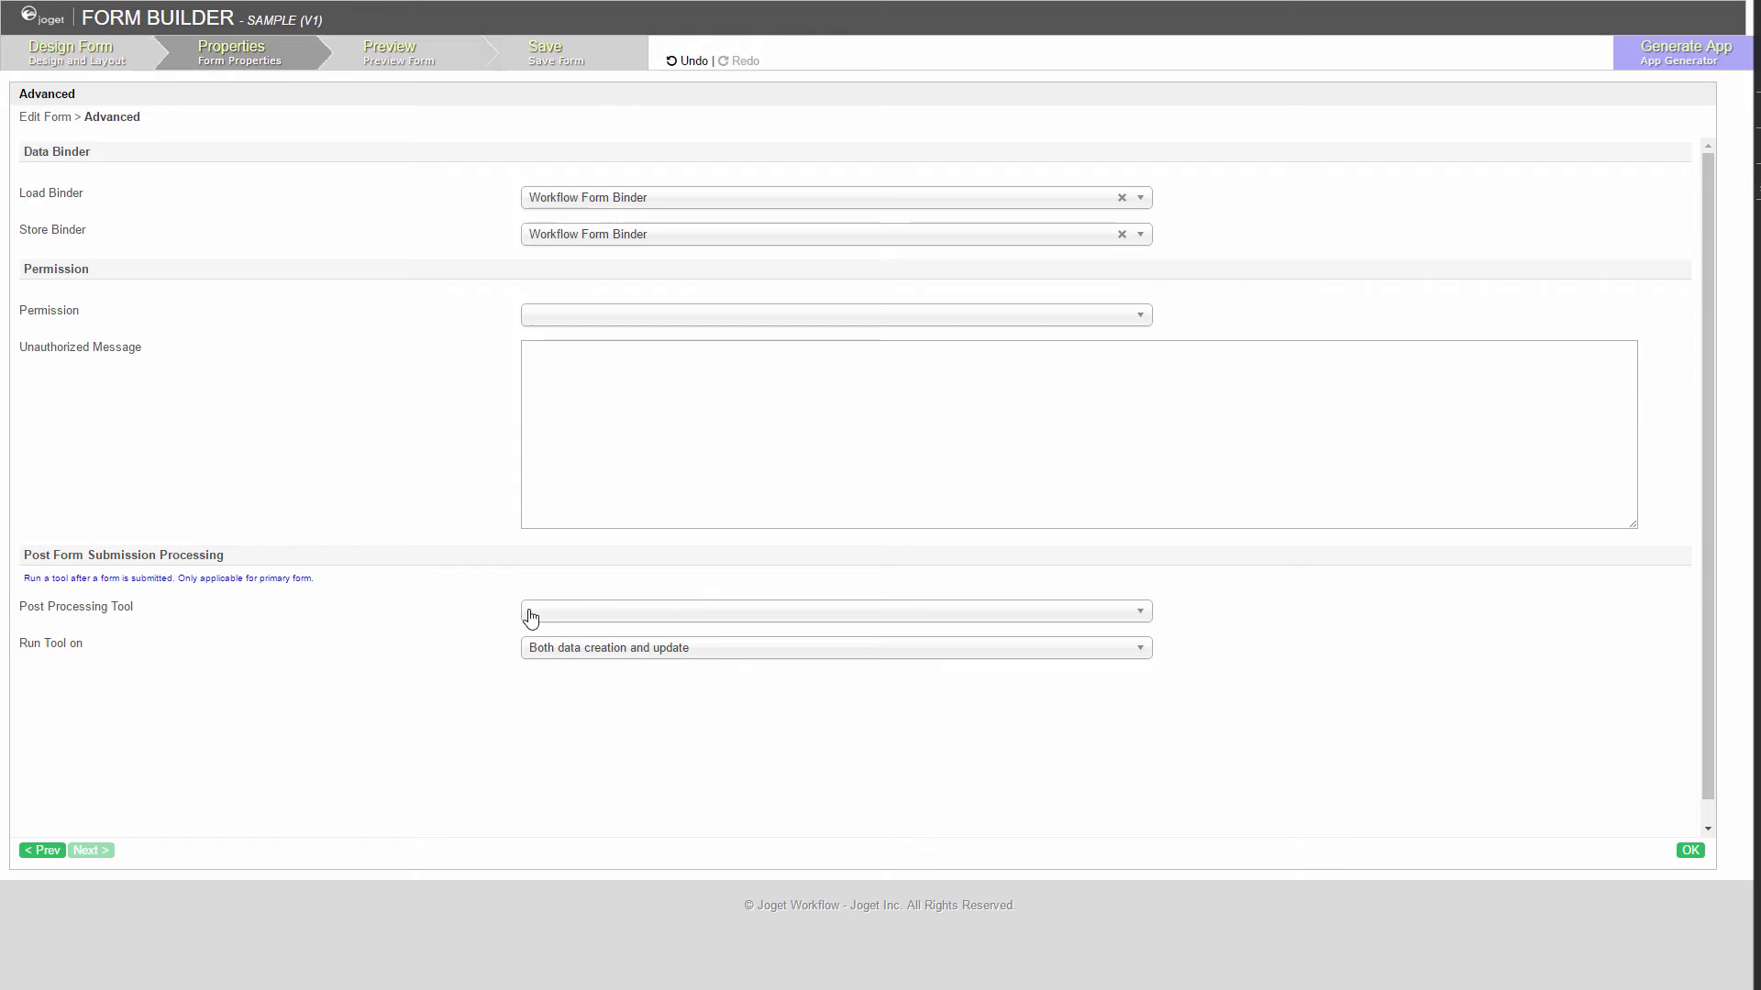
click(549, 613)
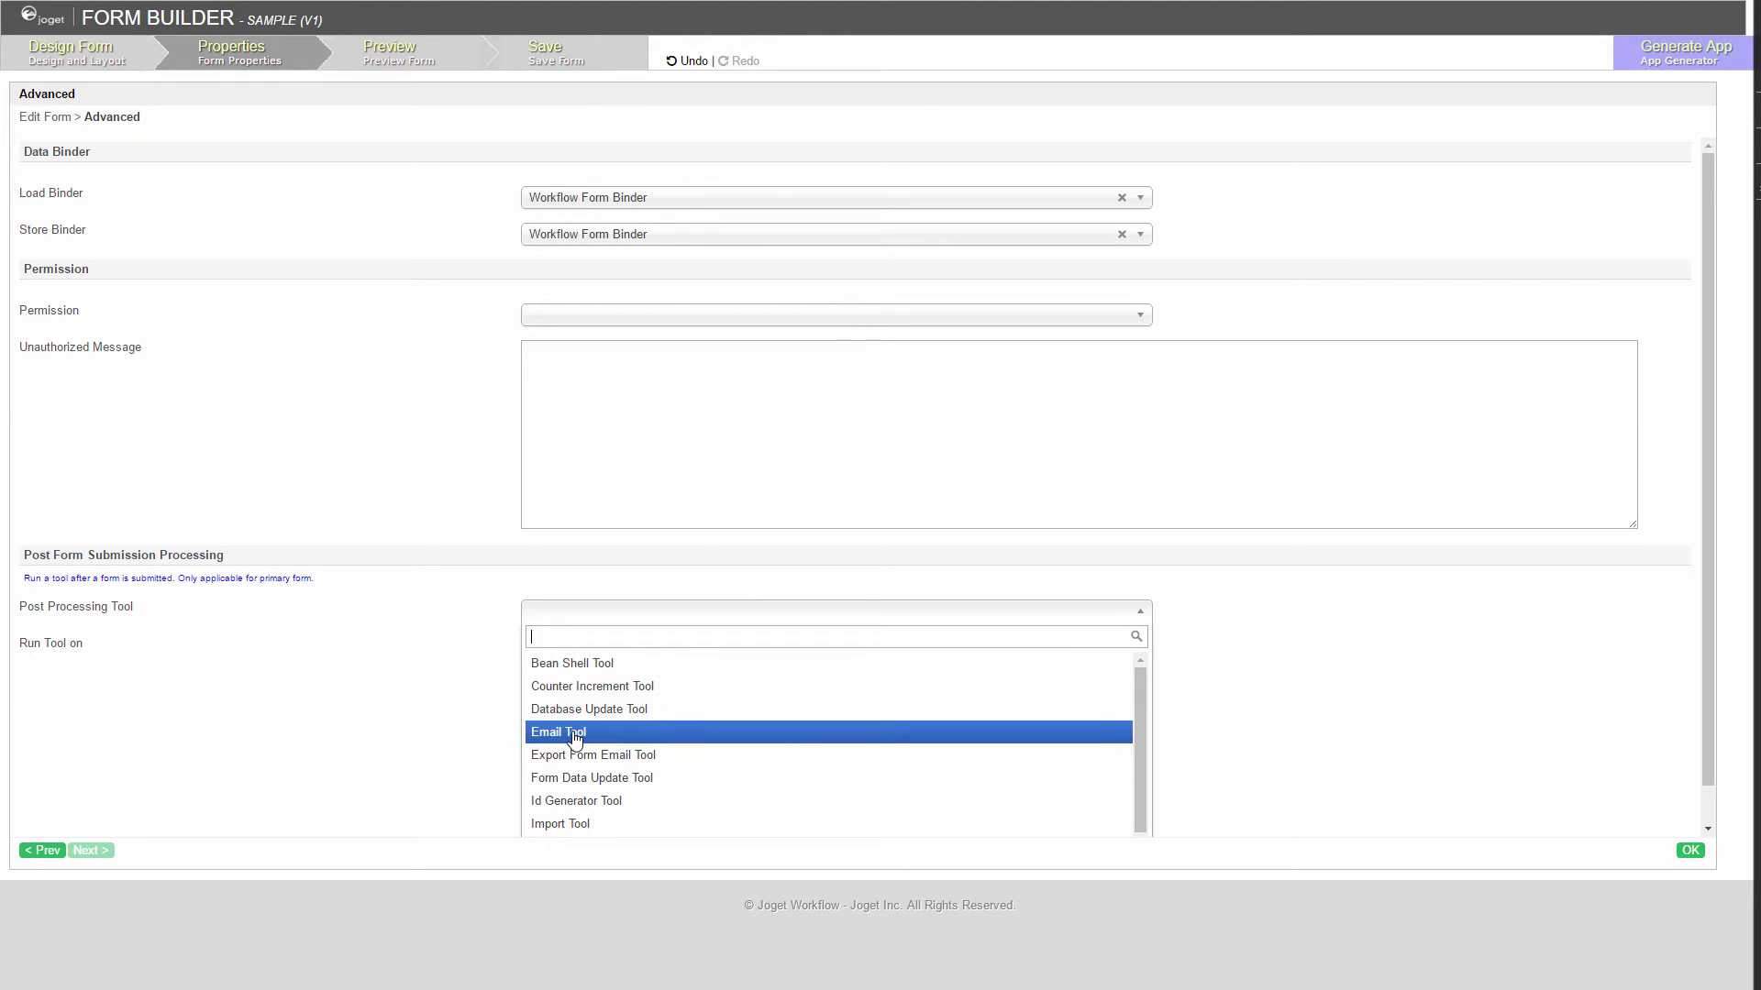
click(575, 732)
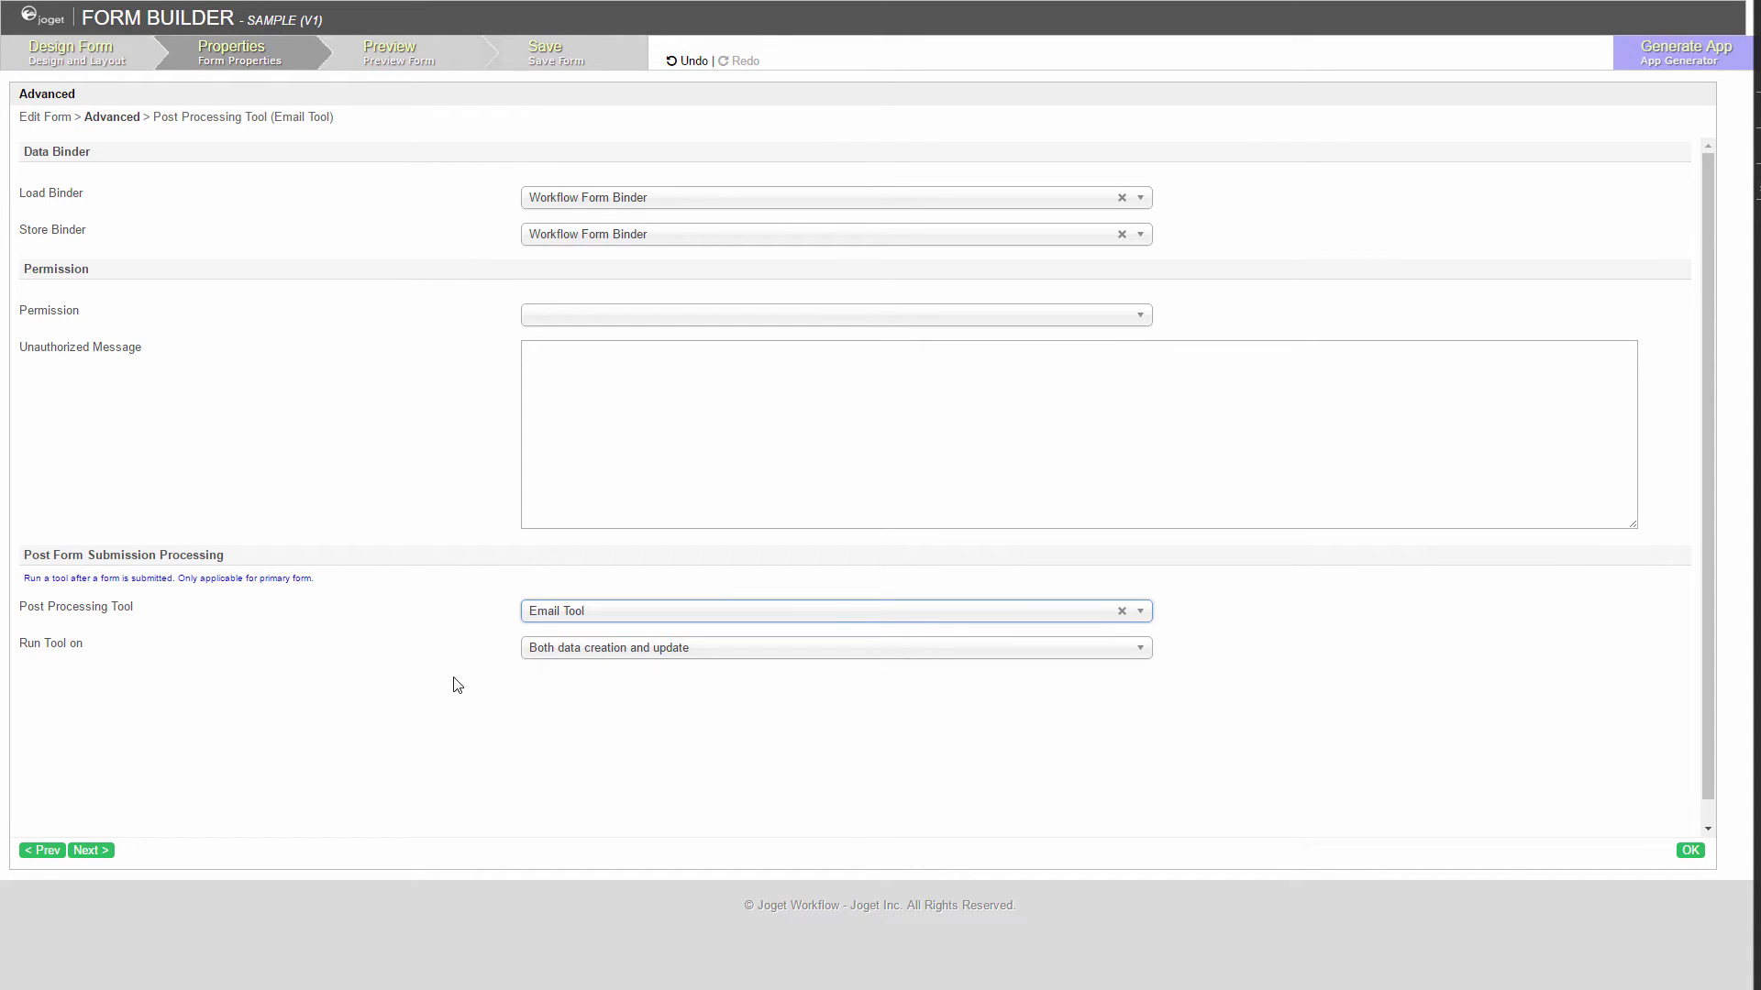
click(91, 851)
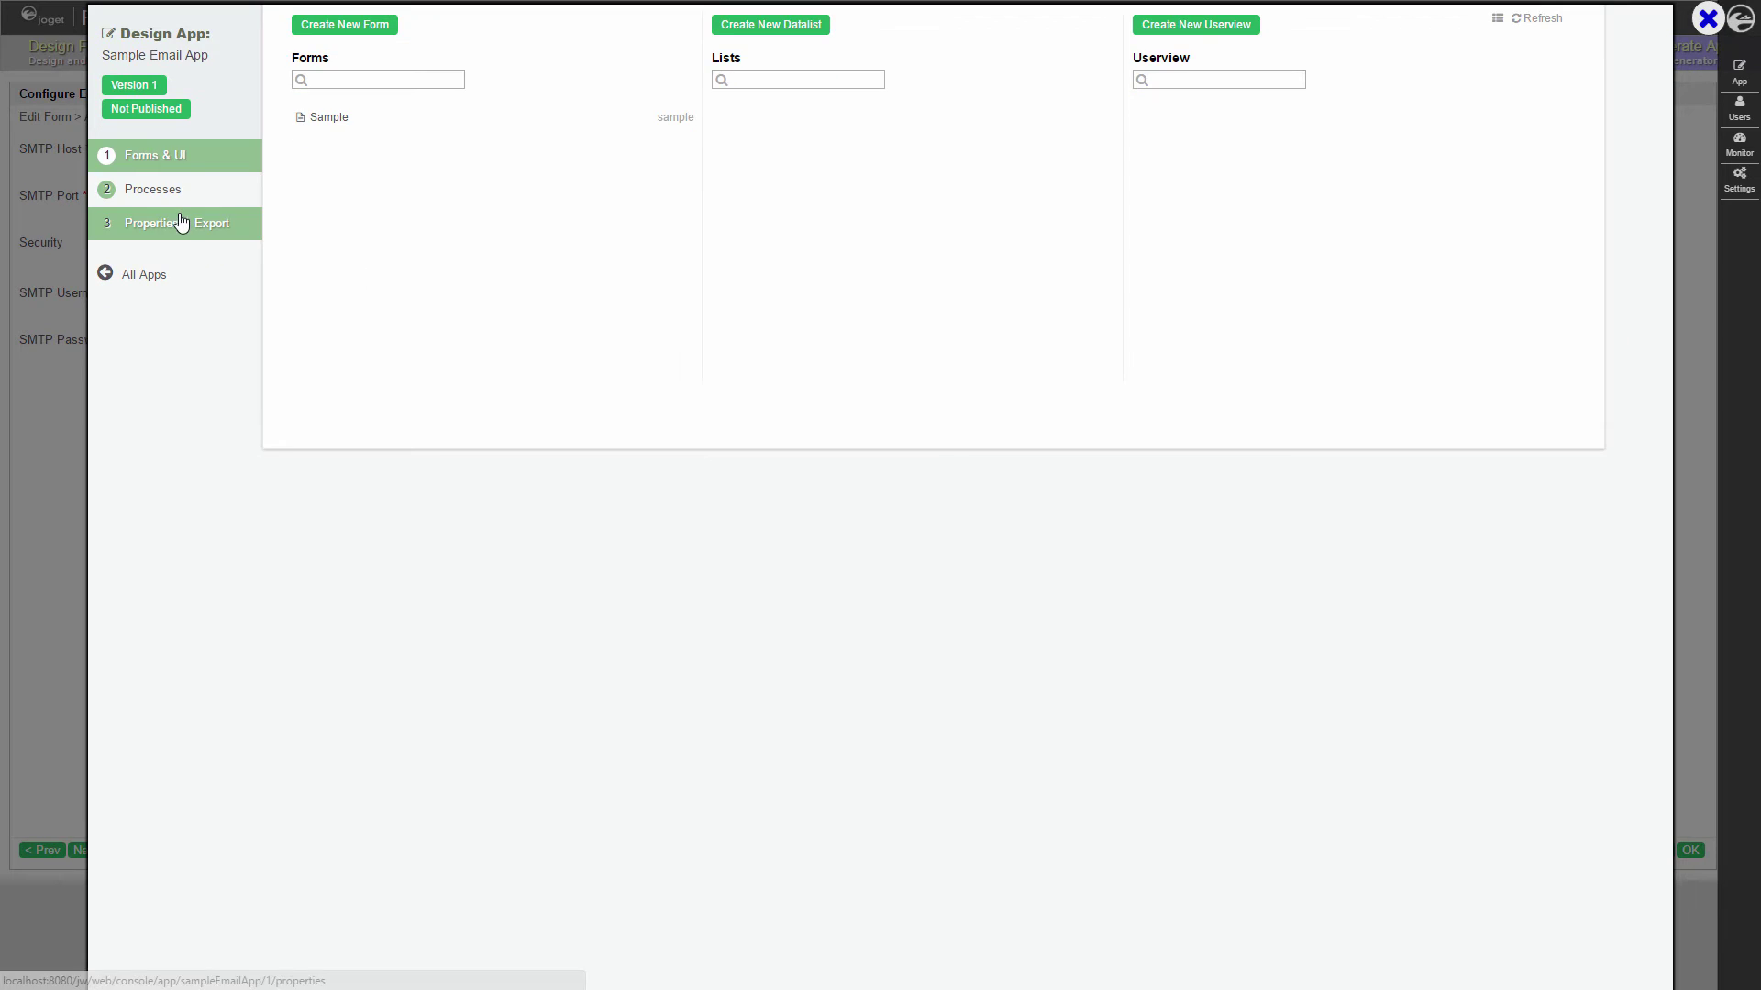
click(180, 225)
click(675, 79)
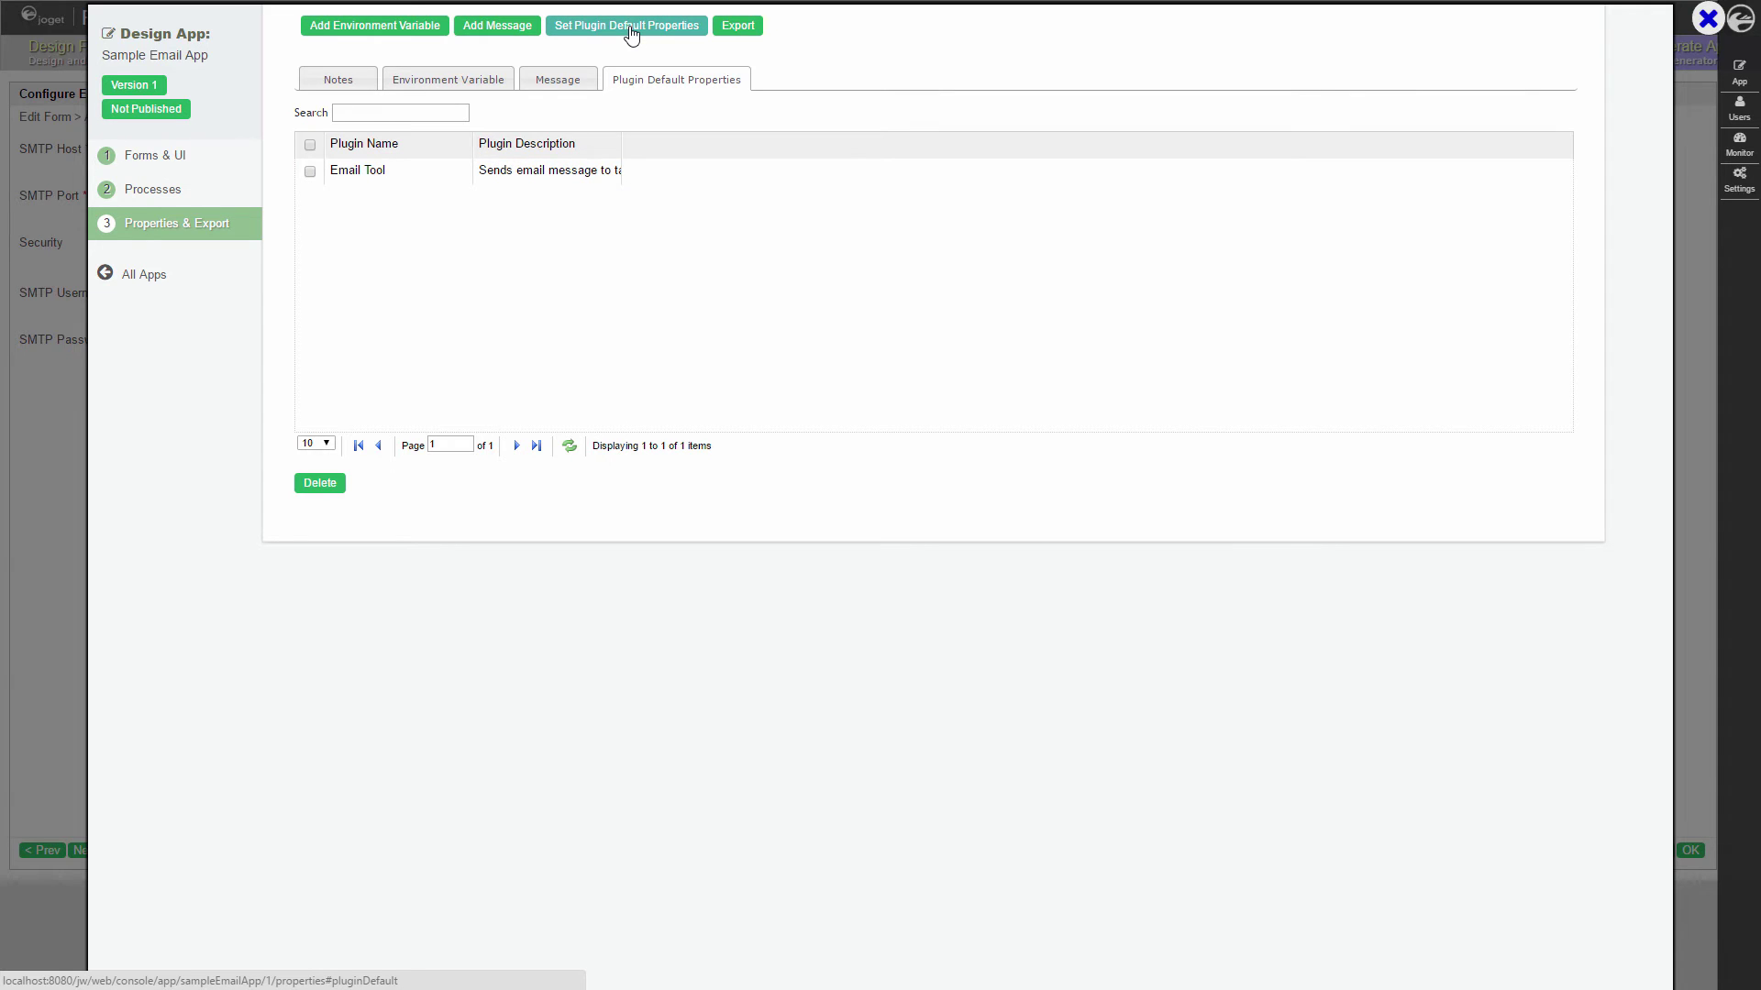
click(1707, 19)
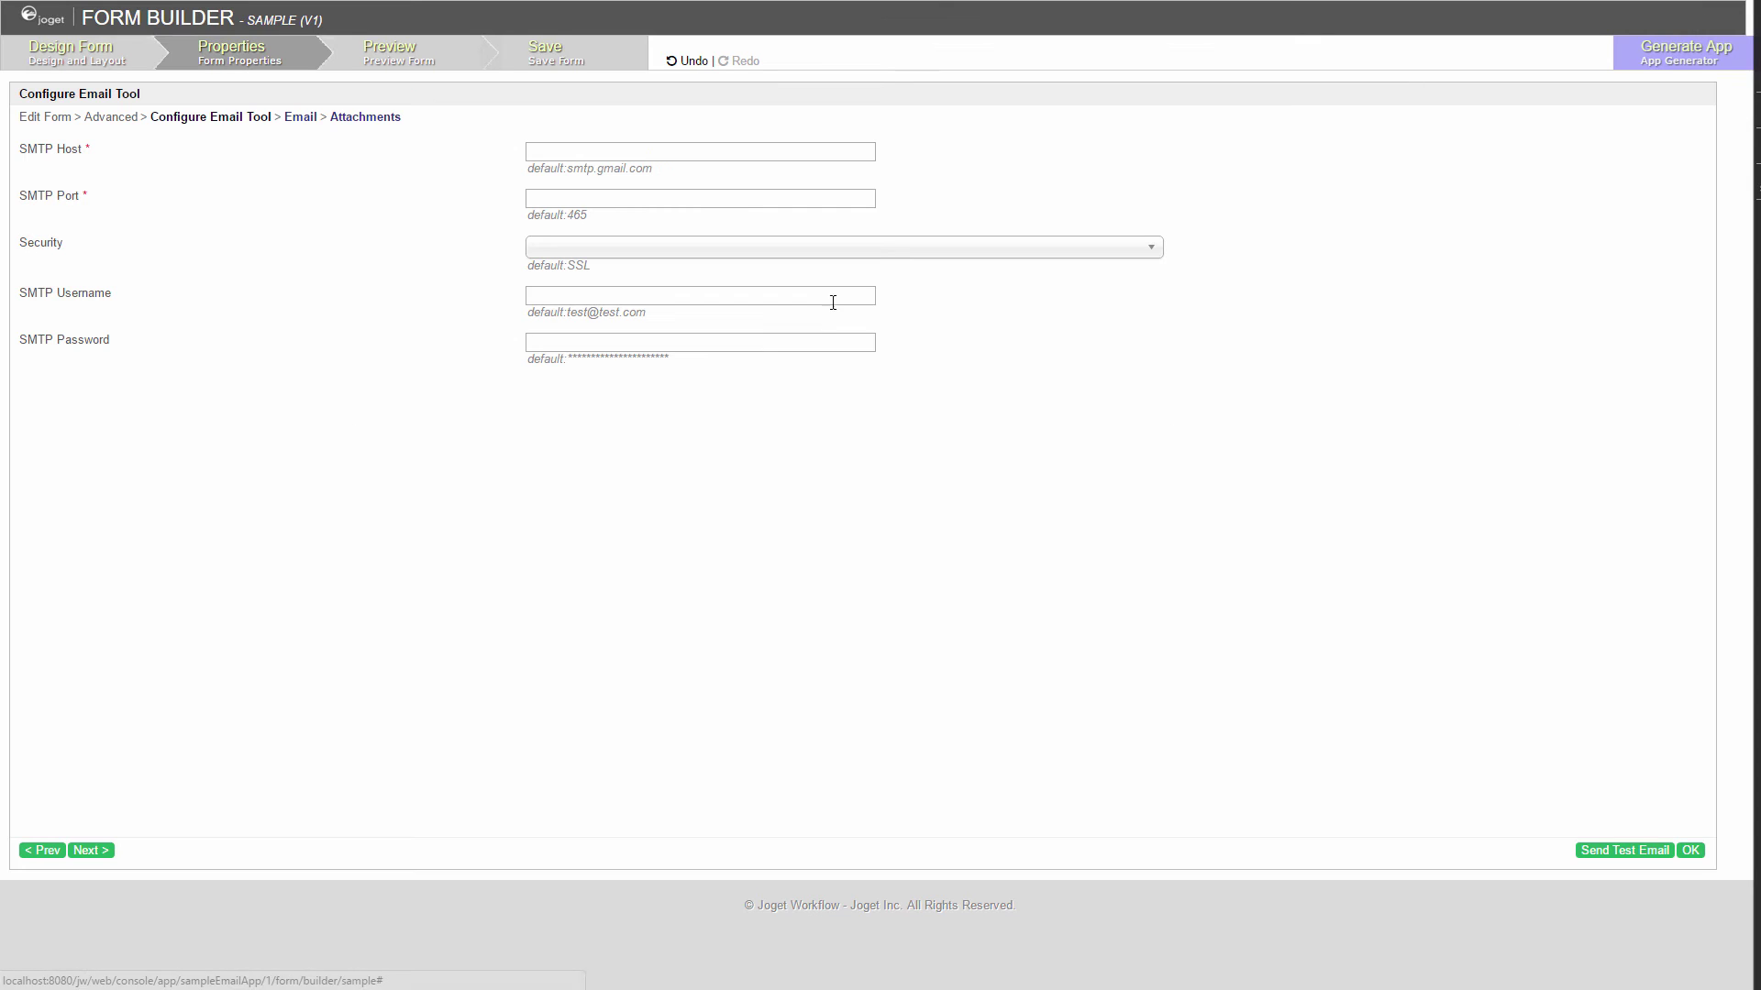
Address the email to #form.sample.email# with subject 'Thank you for your submission'
click(91, 851)
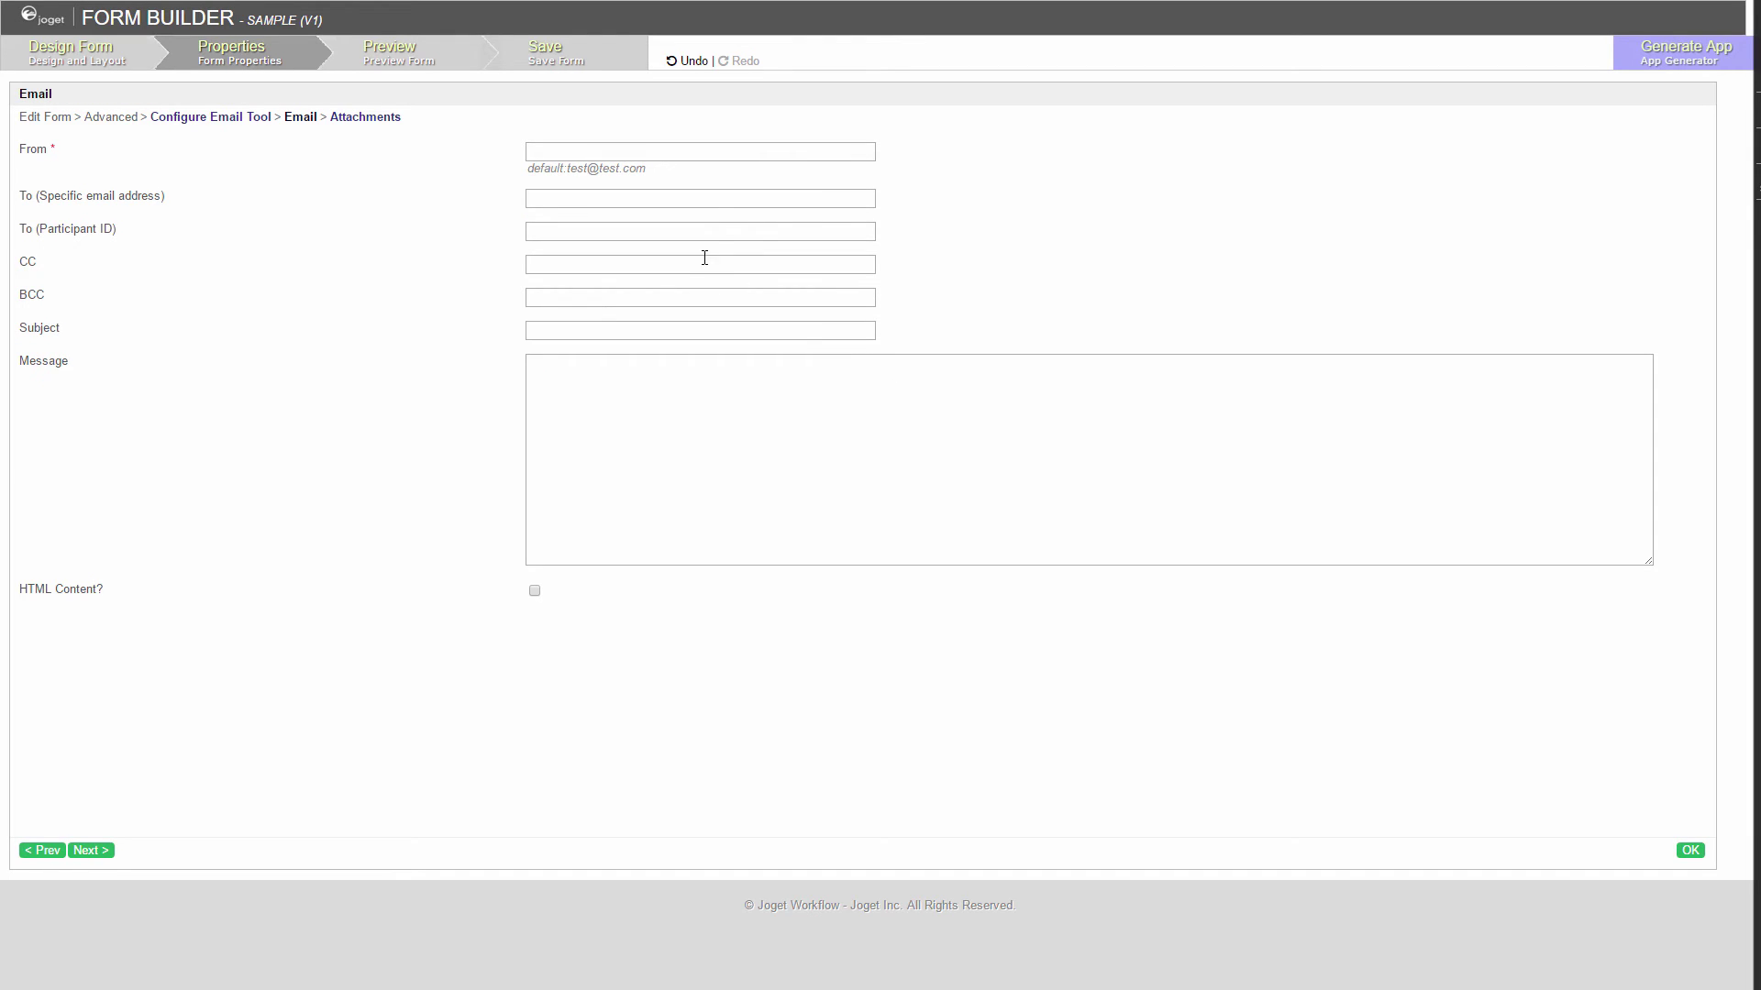
click(732, 200)
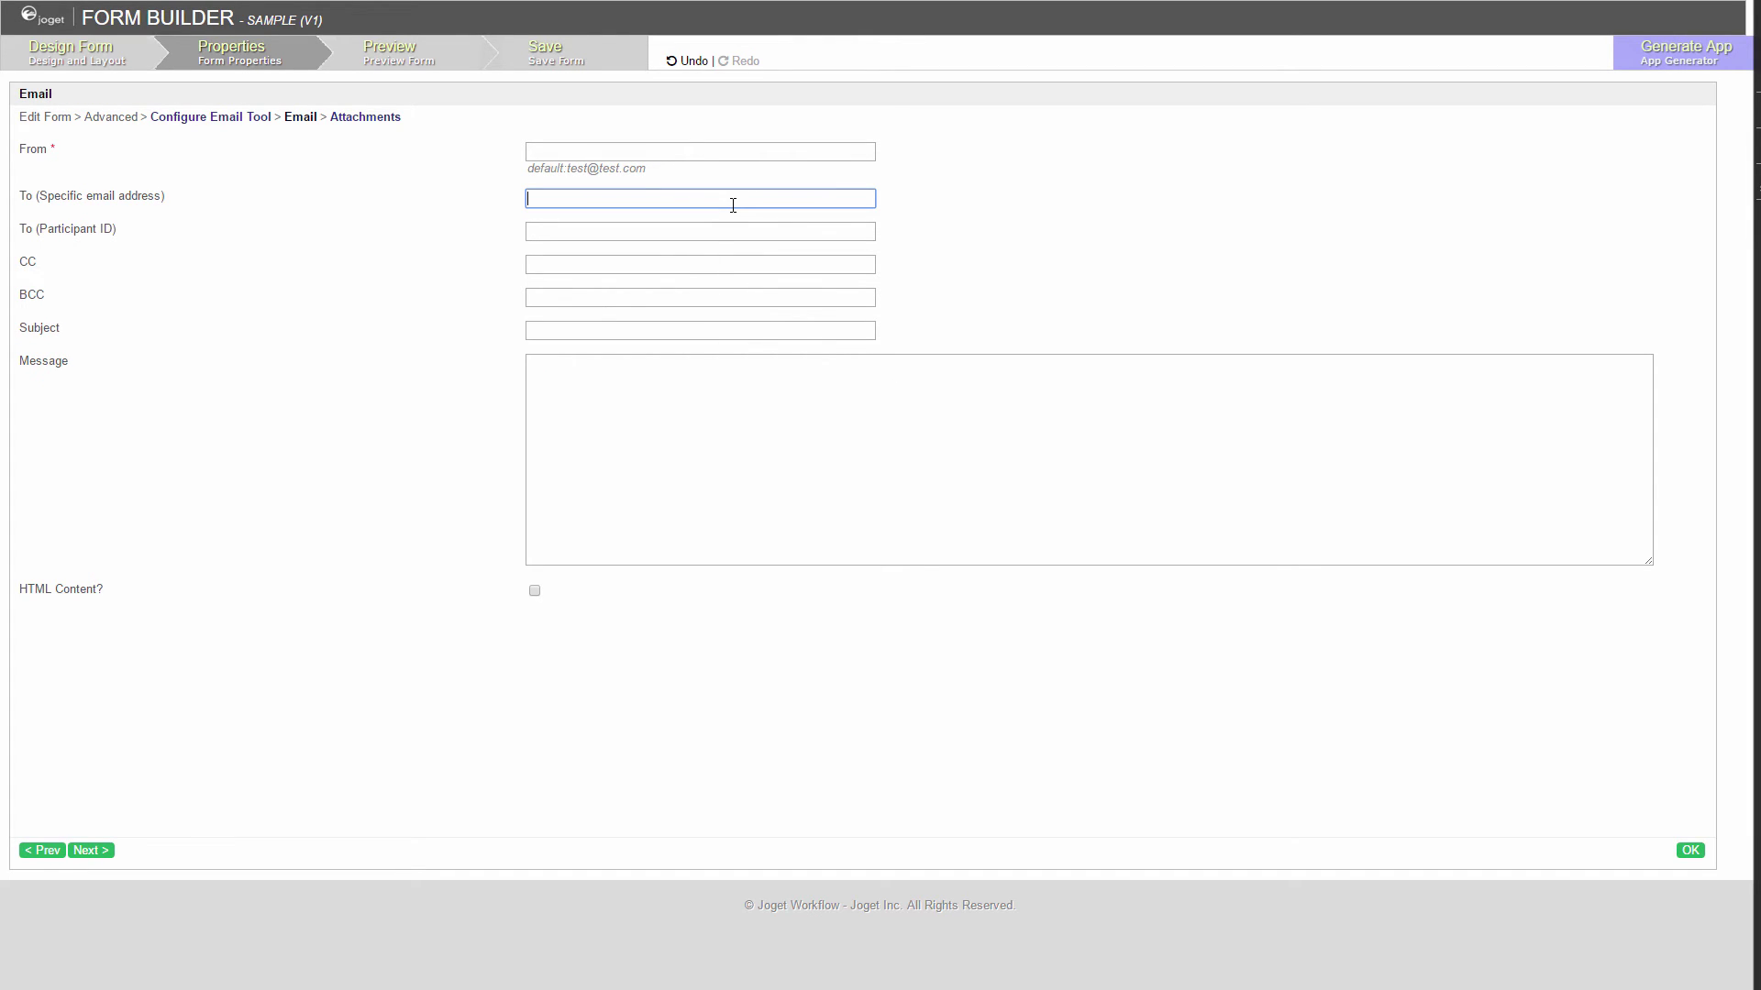
text(test@test.com)
click(685, 329)
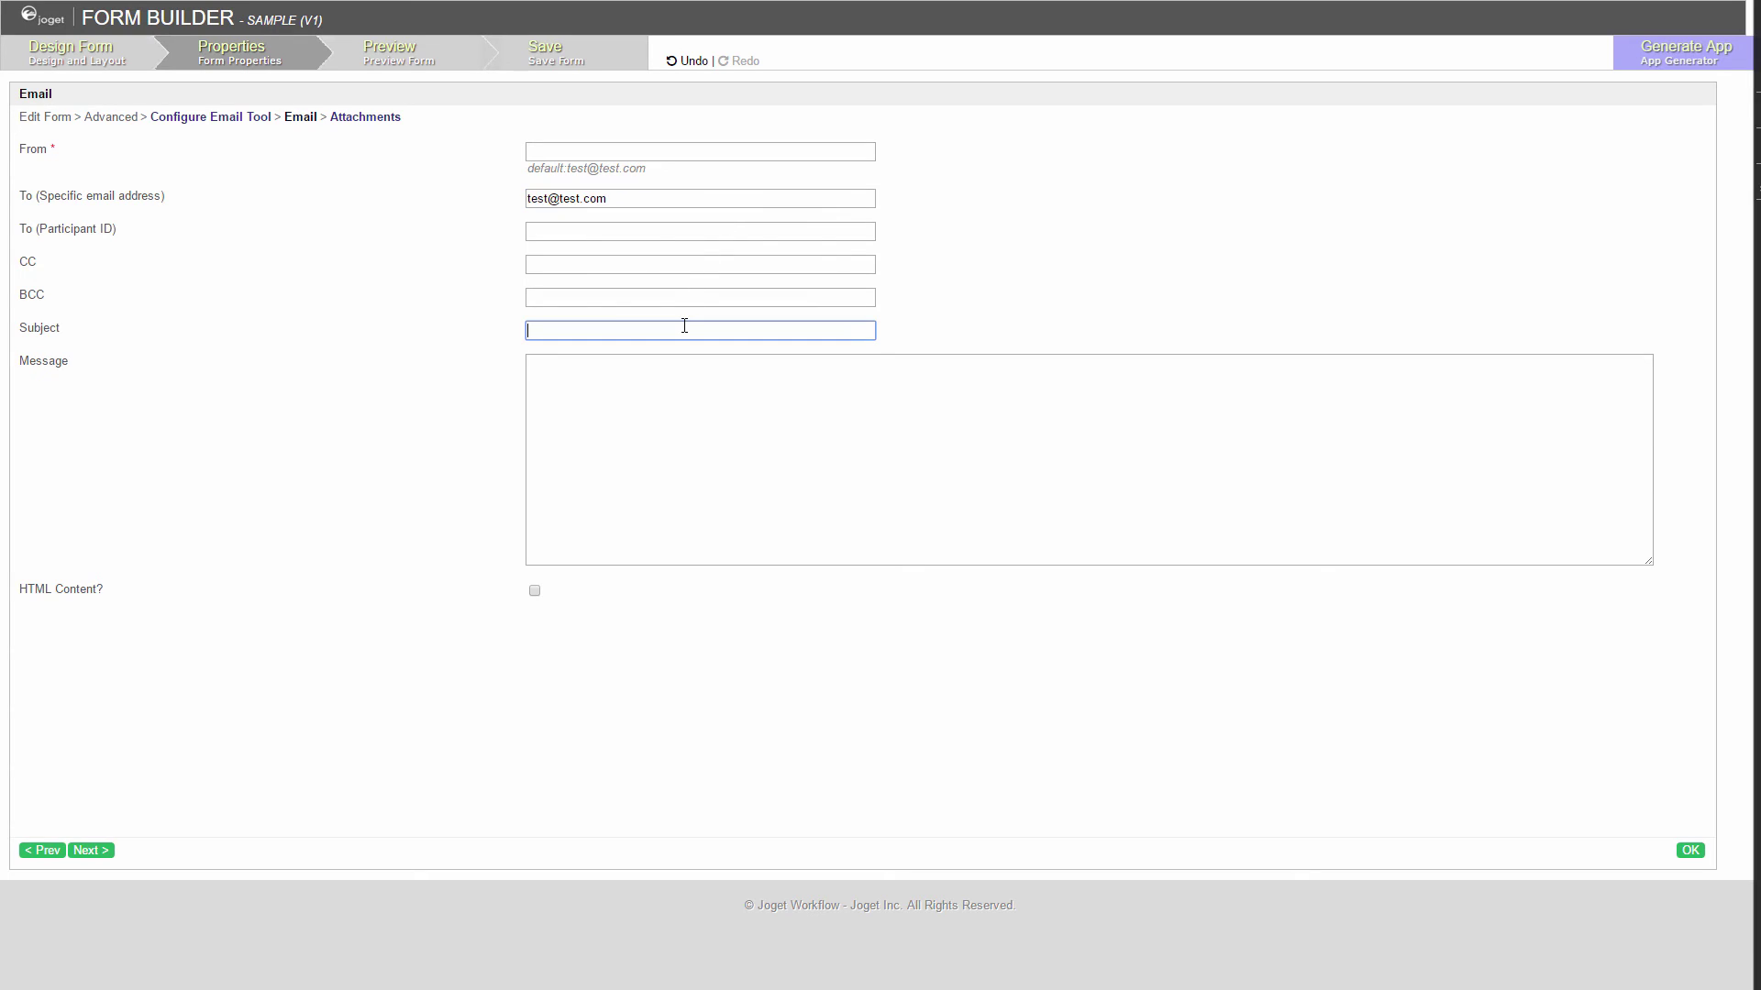
text(Thank you for your sub)
text(mission)
click(763, 367)
text(Hi )
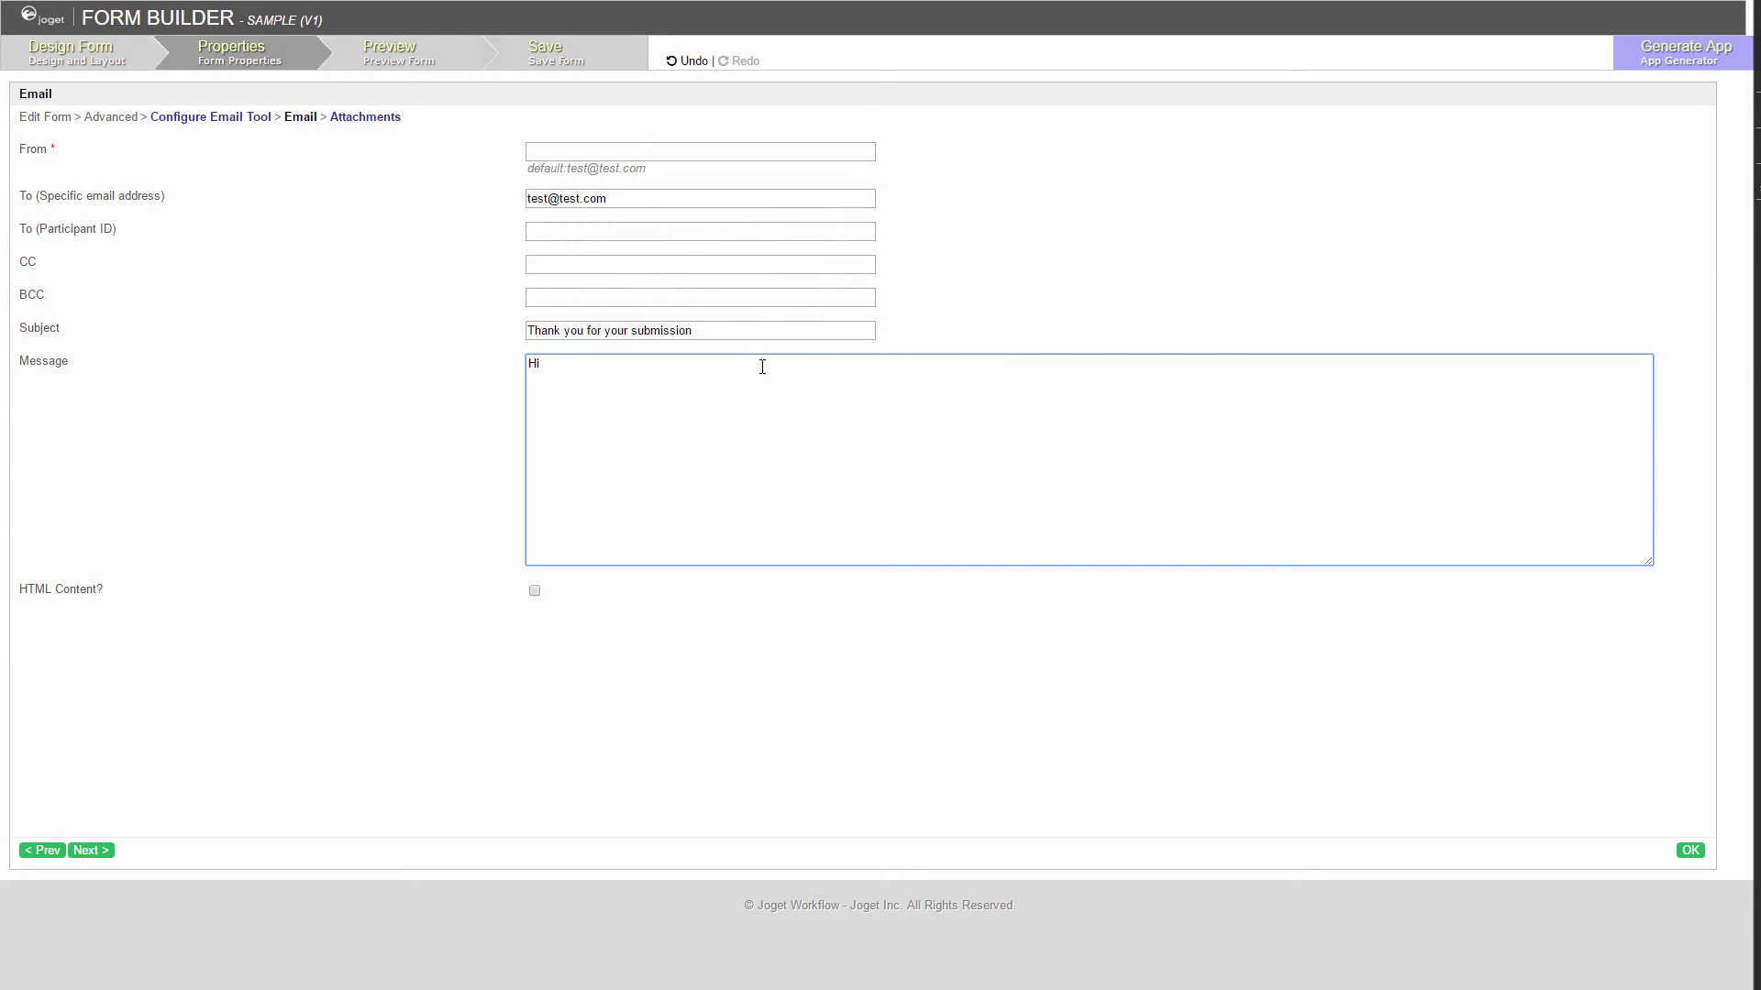
text(#form.sample.name#)
Write a message greeting #form.sample.name#, signed 'Cheers', confirm the recipient, and save the form
key(Return)
key(Return)
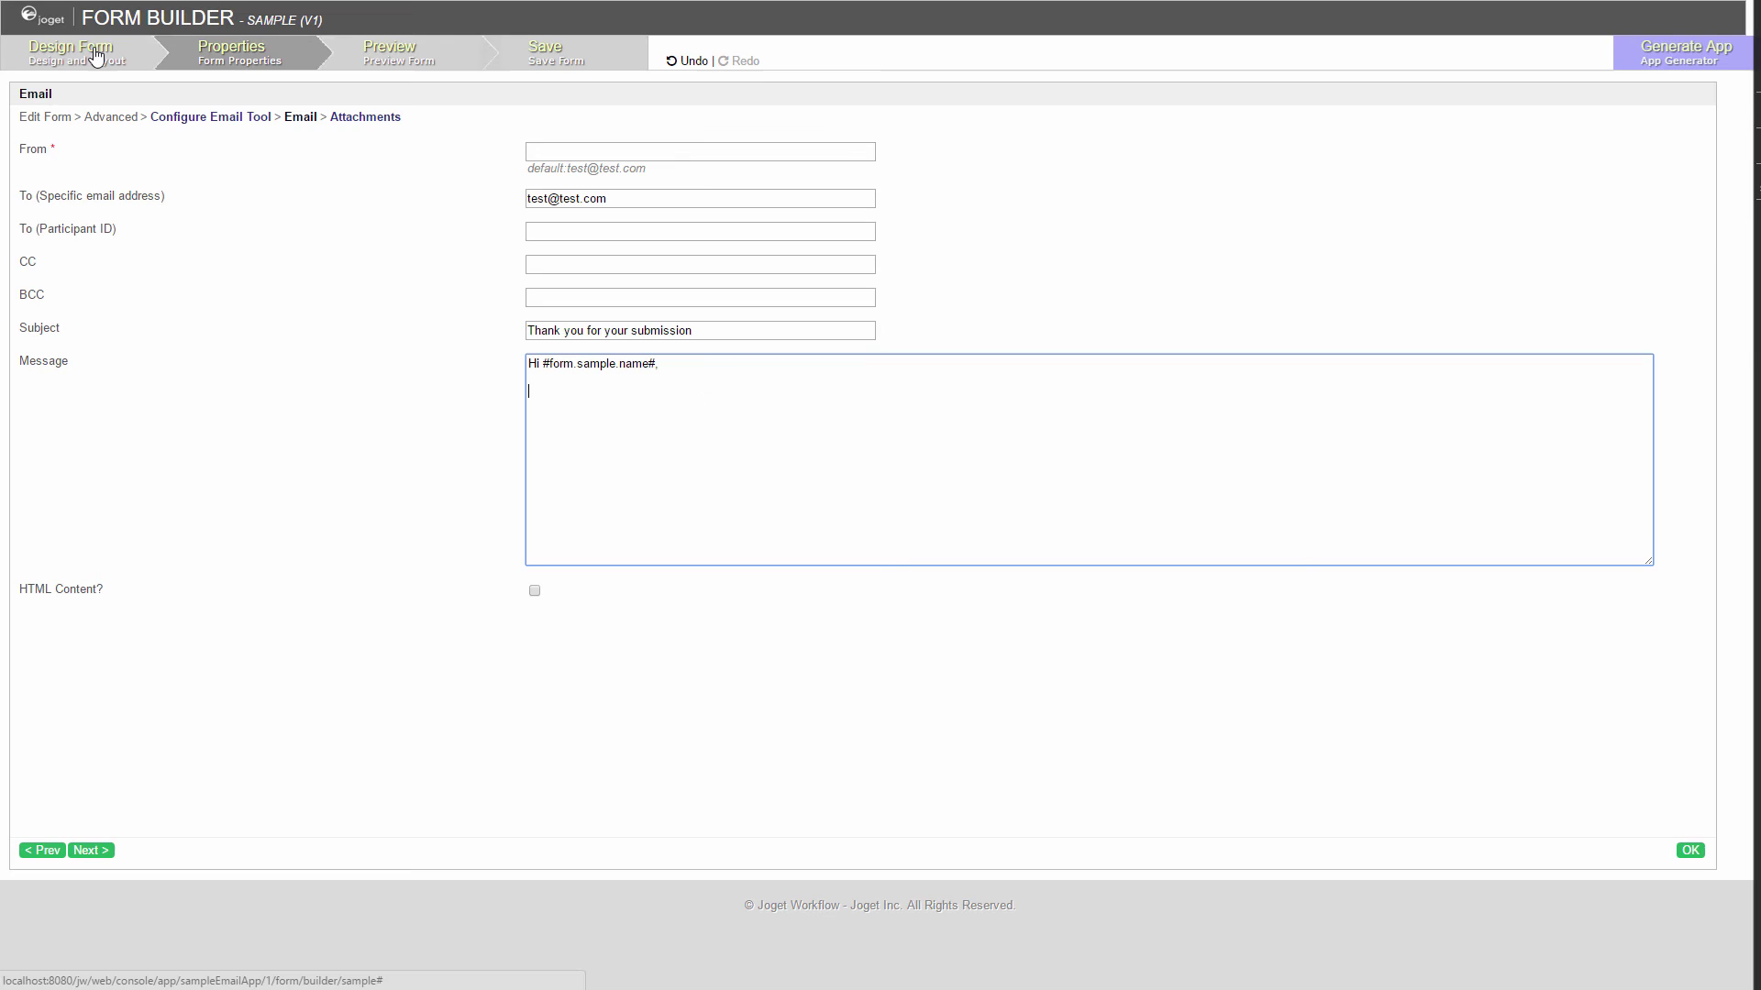
text(Thank you for you)
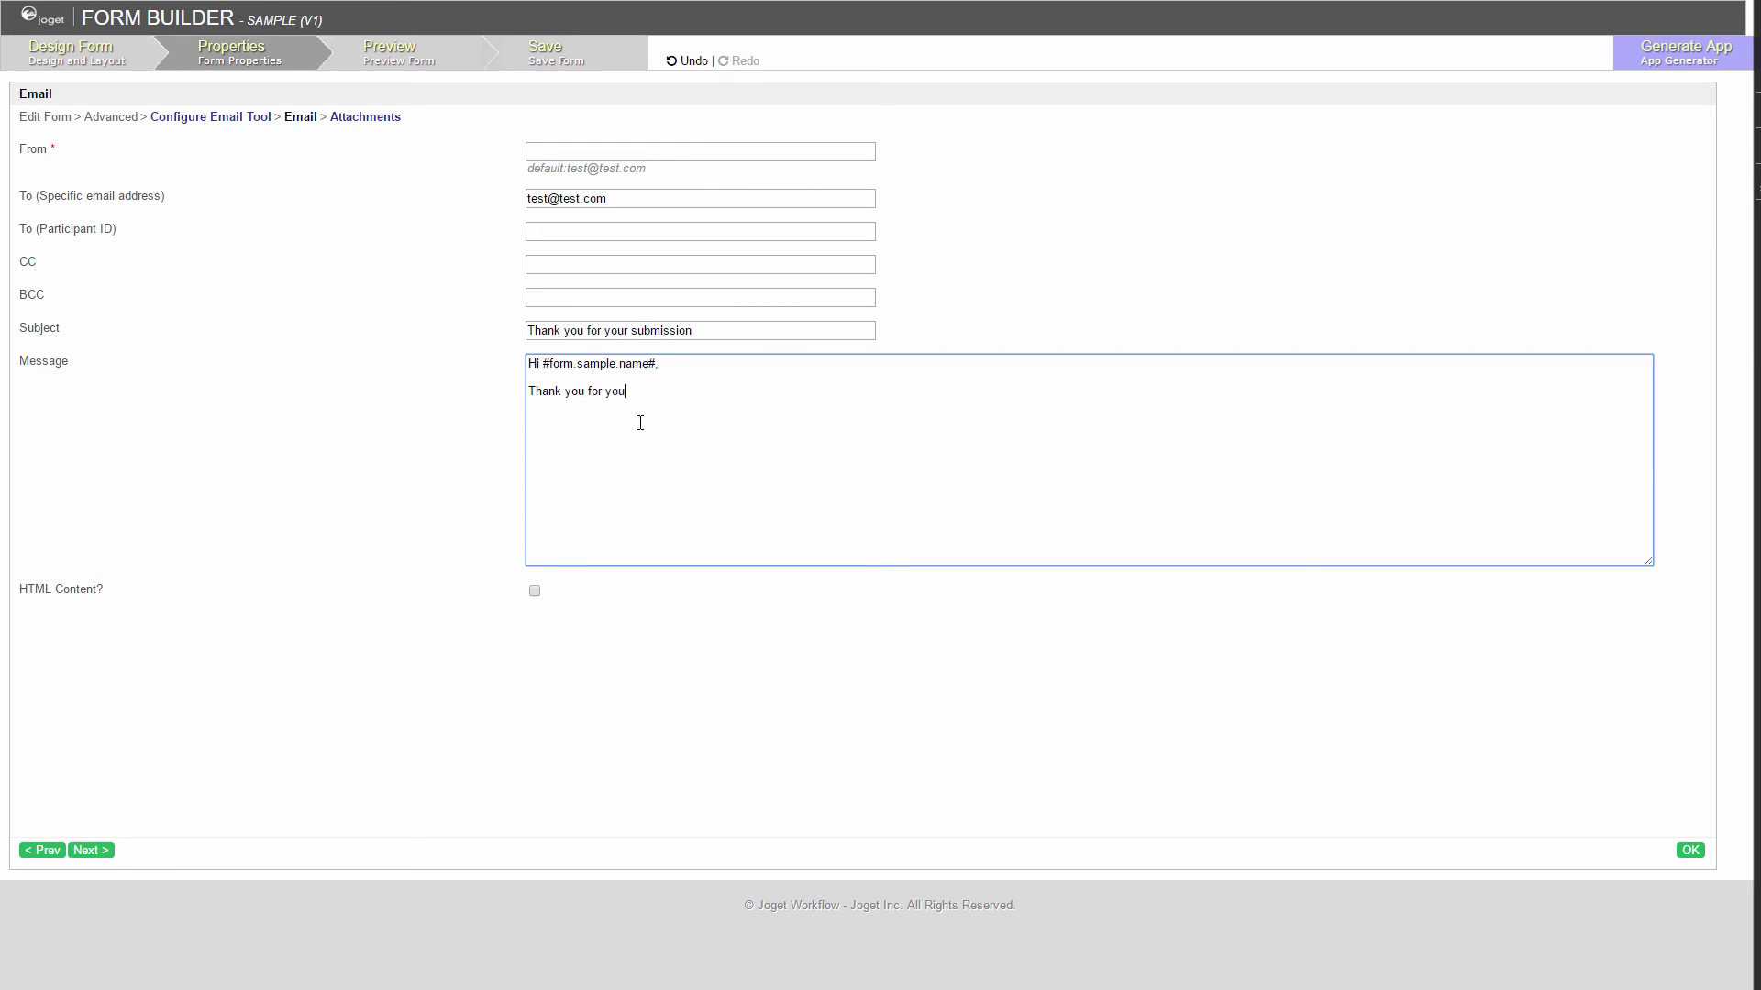
text(r submission. We will get back to you soon.)
key(Return)
key(Return)
text(Cheers)
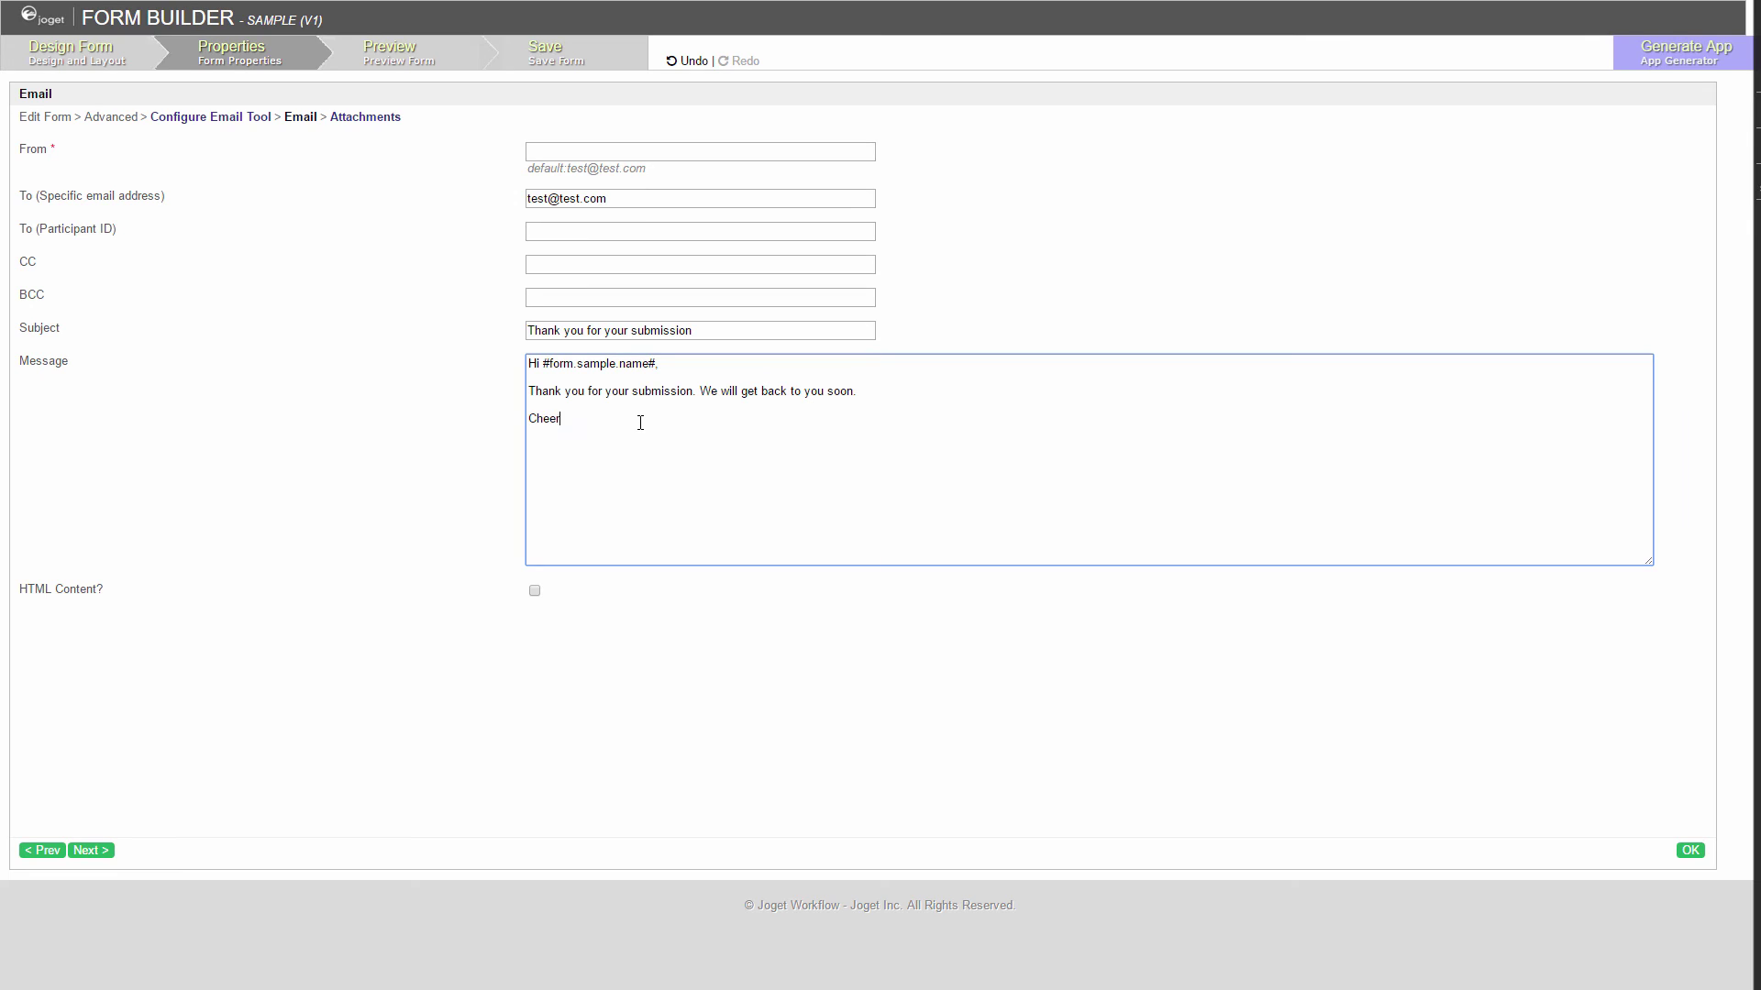
double_click(545, 199)
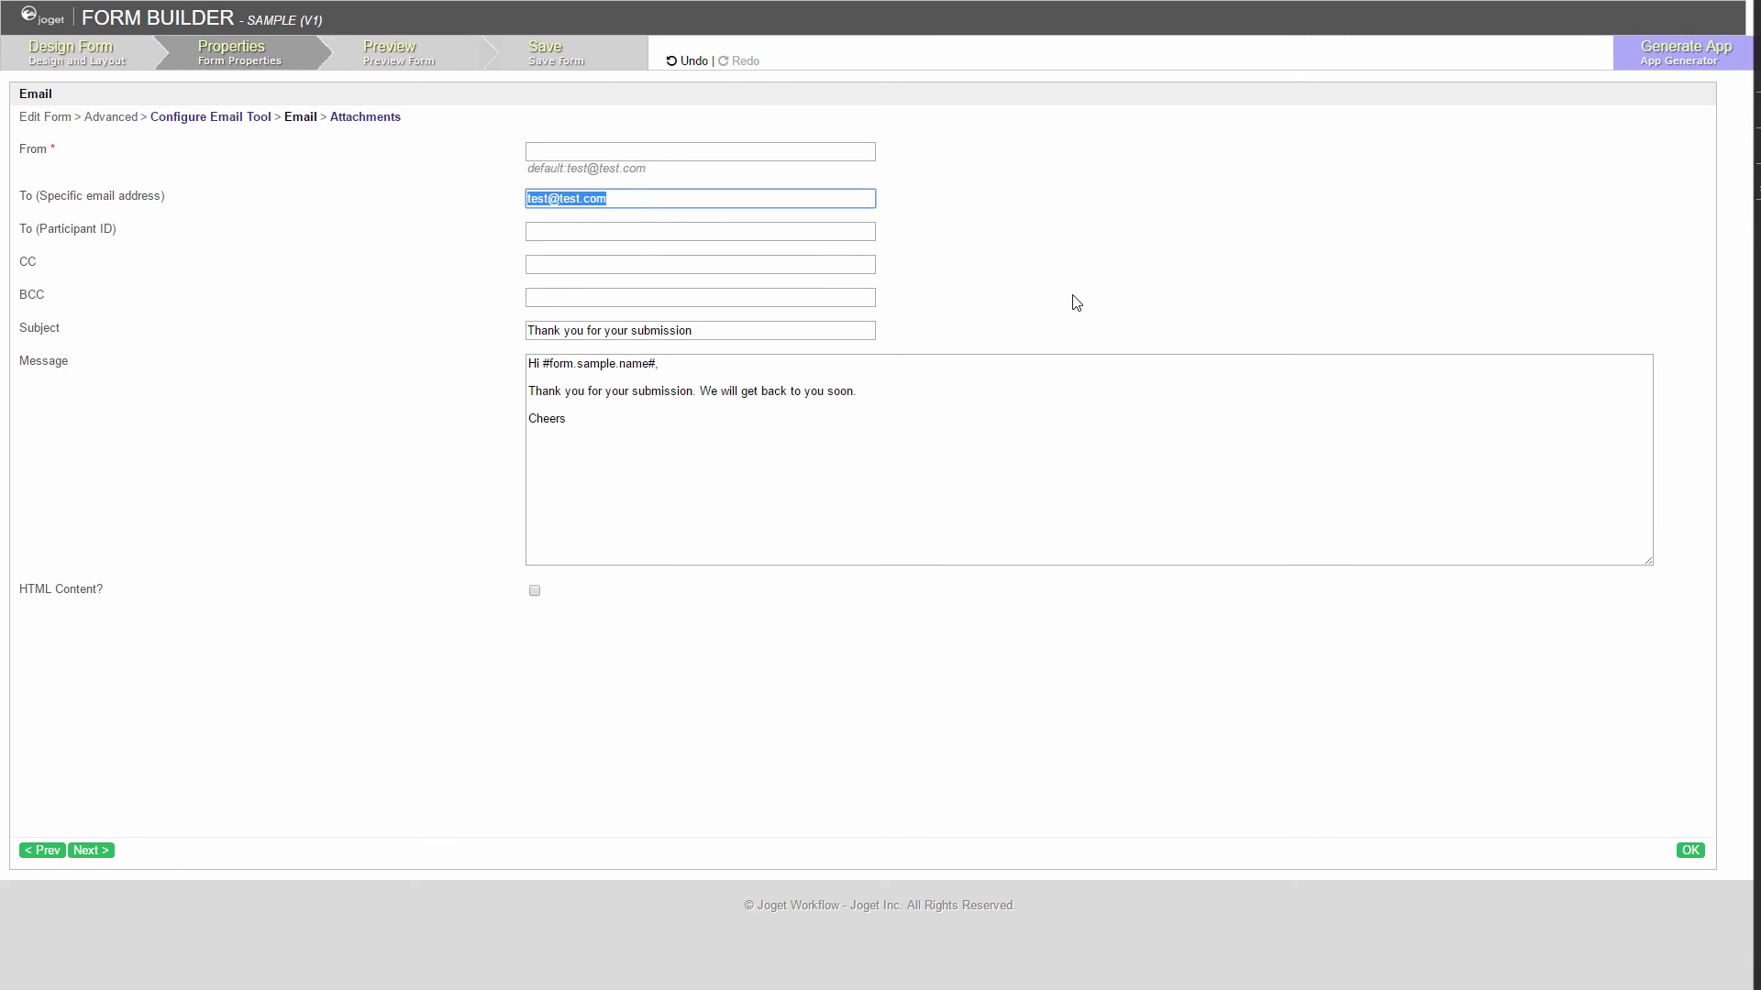
text(#form.sample.email#)
click(869, 444)
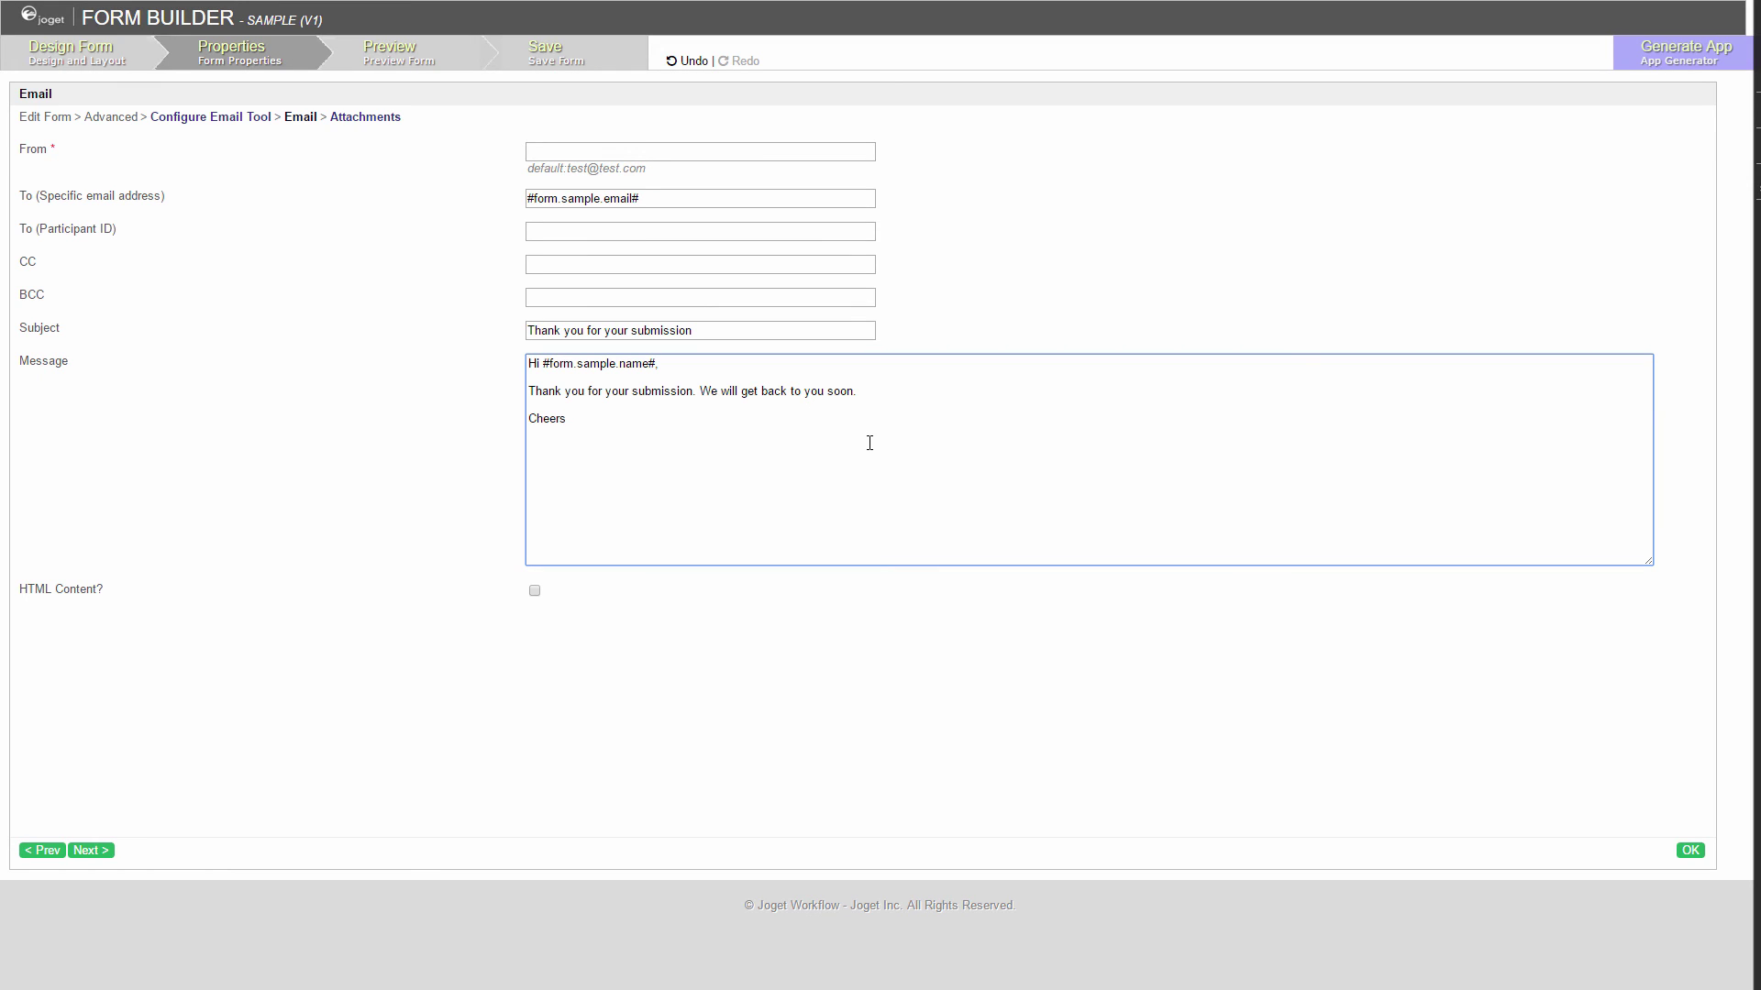
click(1689, 850)
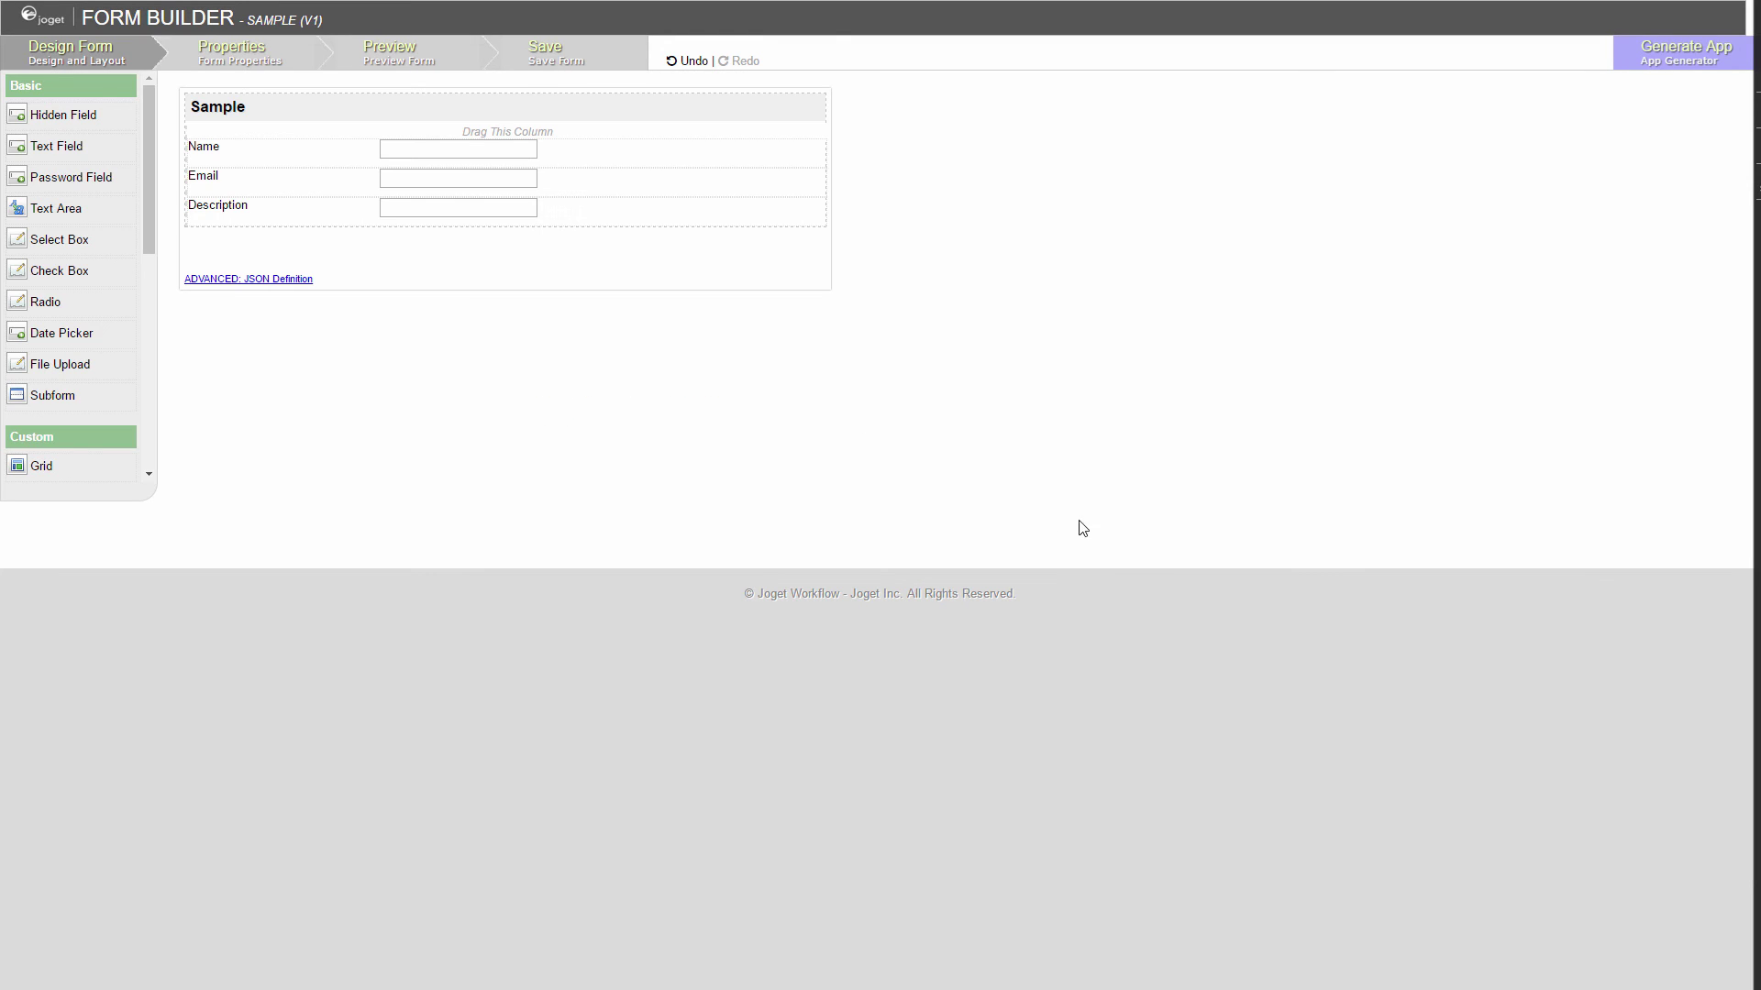
click(552, 62)
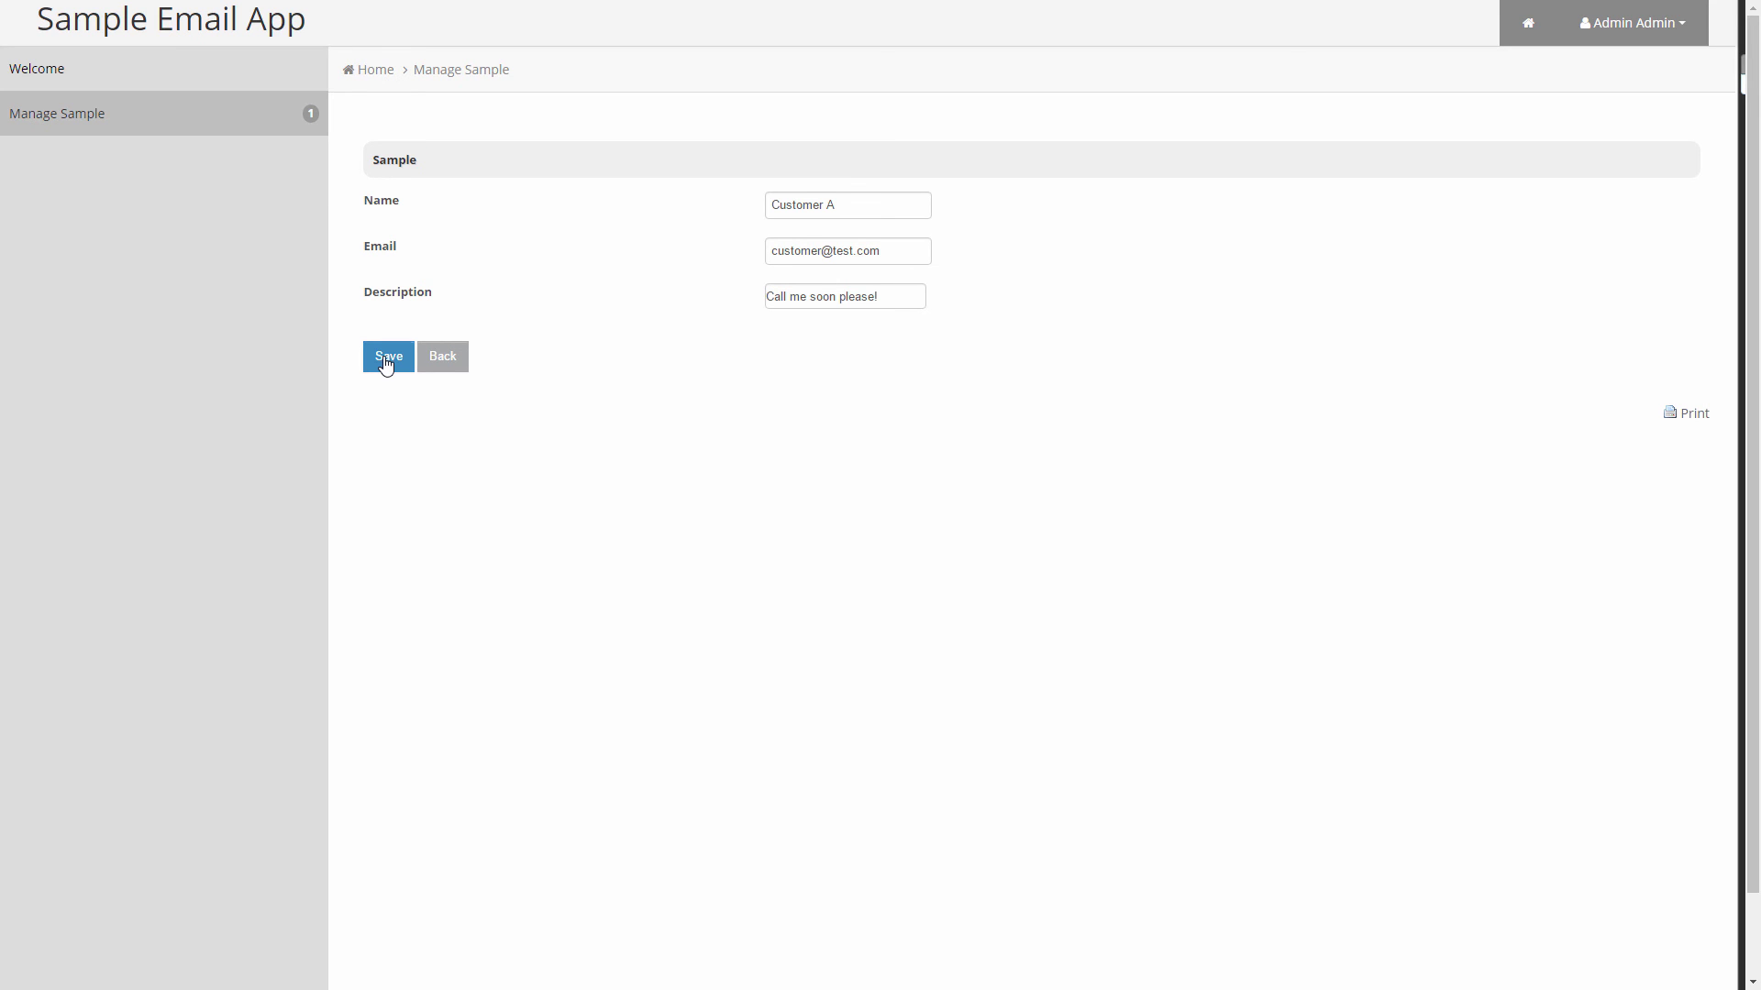
Save the Customer A sample entry with description 'Call me soon please!'
click(387, 355)
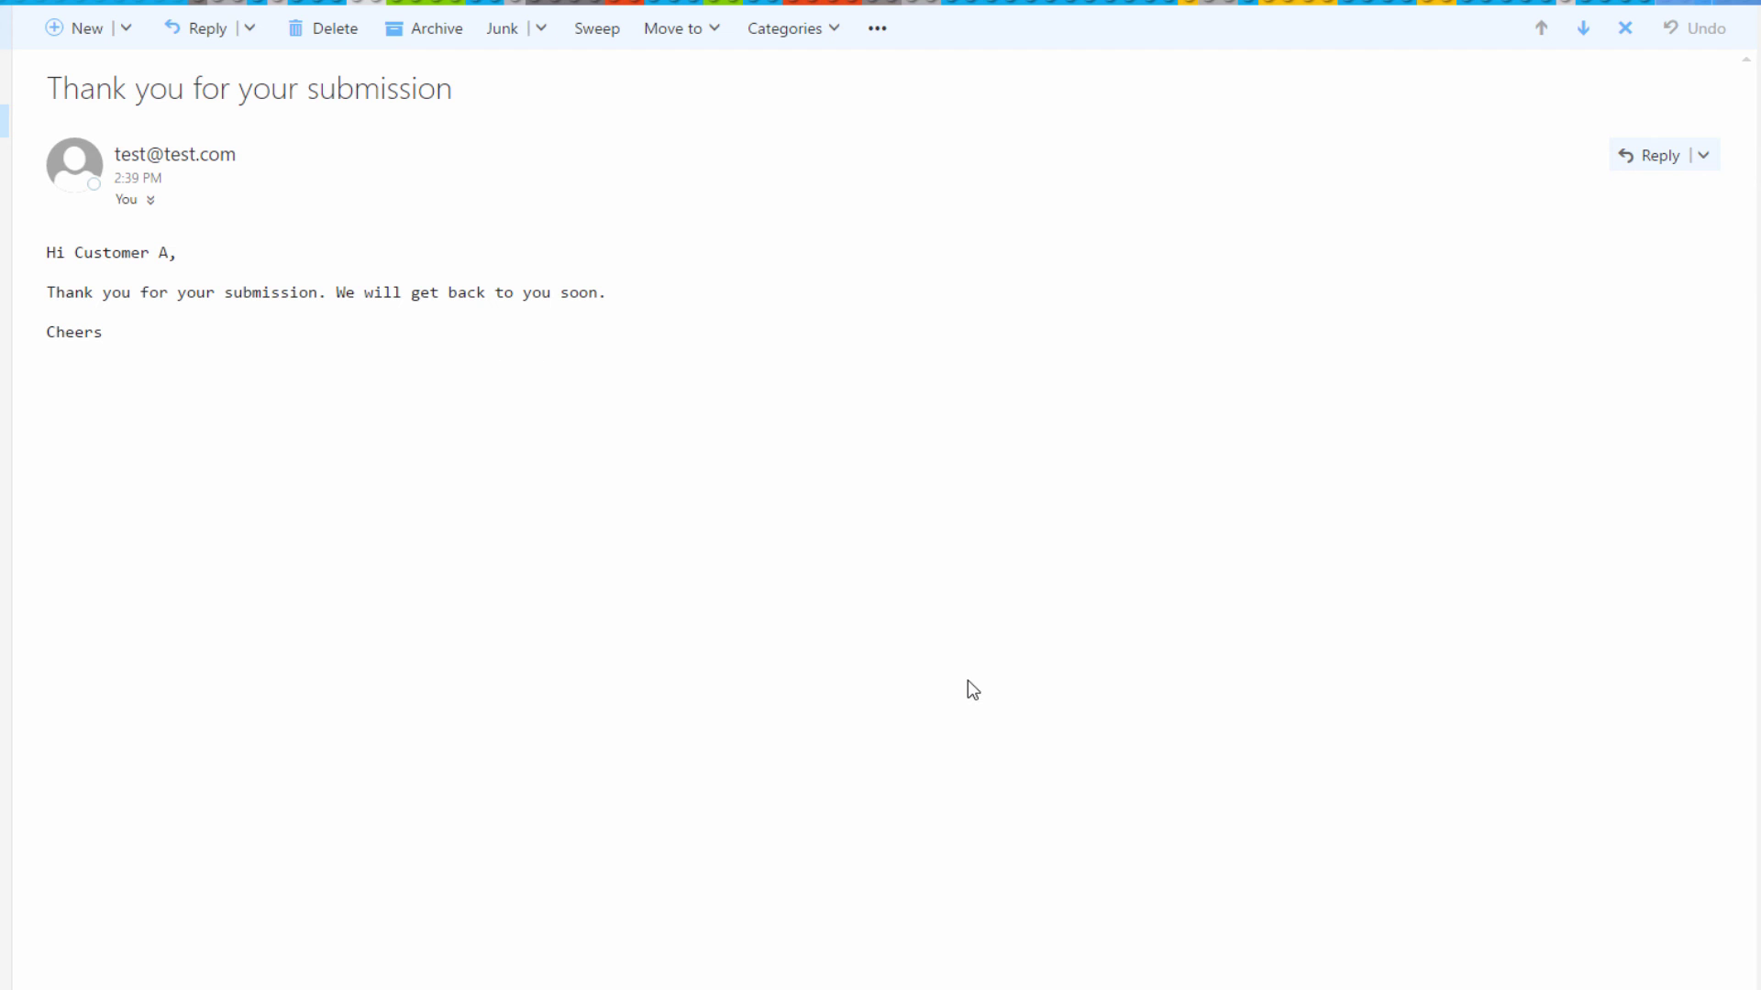